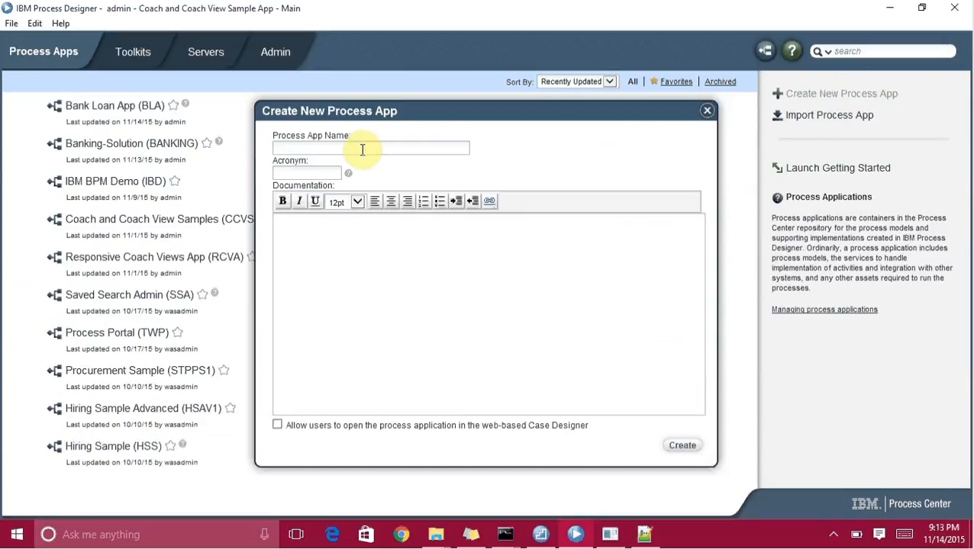
Enter the app name Coach and Coach View Sample App and the acronym CCVSA.
type("Coach and Coach View Sample App")
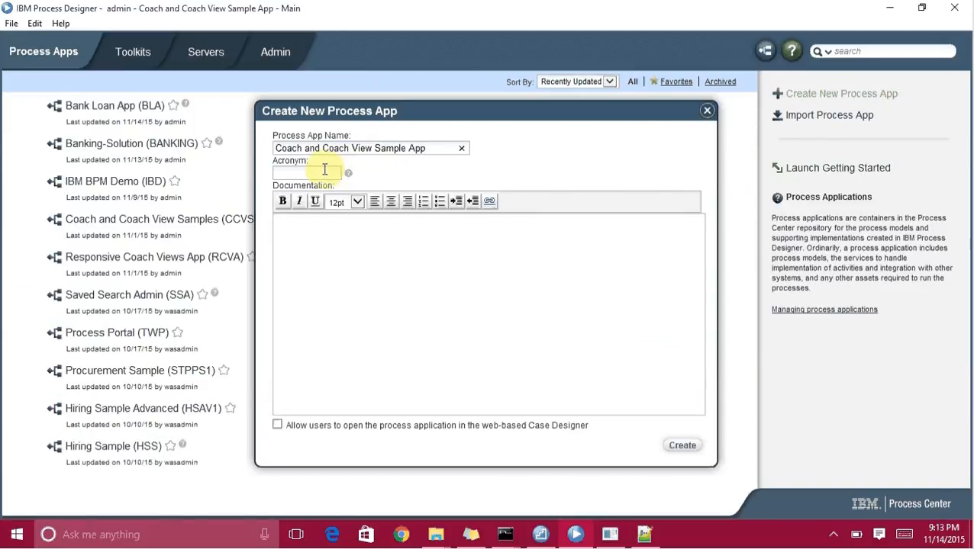
left_click(325, 169)
type("CCVSA")
Copy the prepared description from Notepad++ into the Documentation field.
left_click(330, 256)
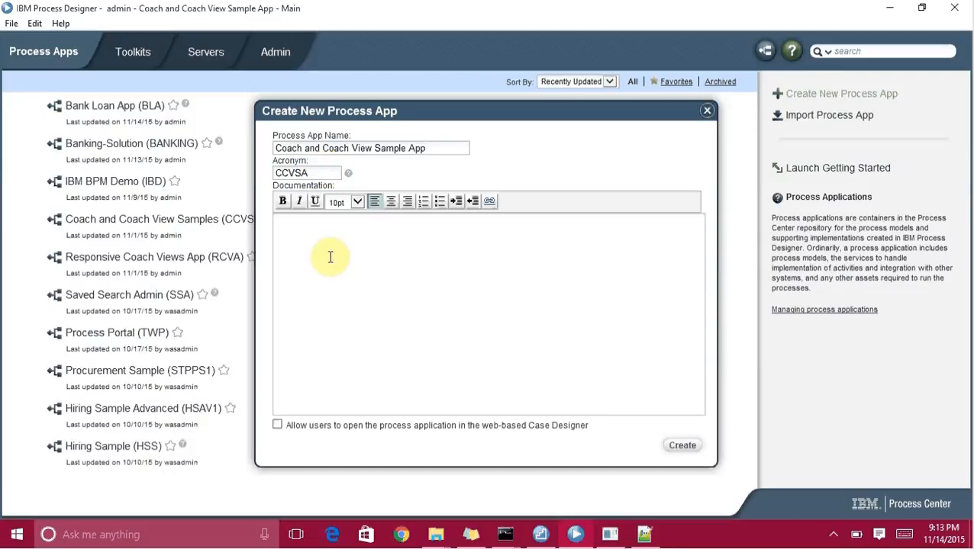
left_click(645, 534)
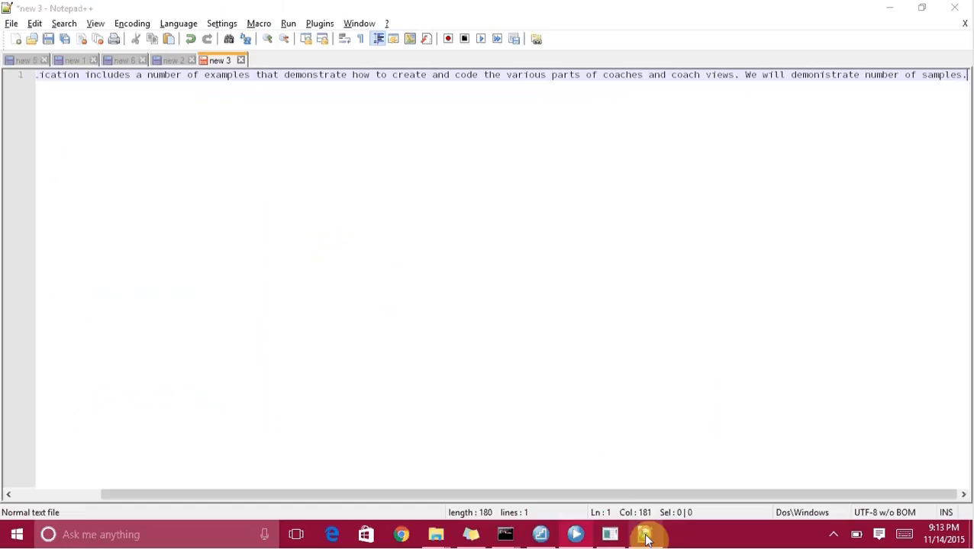
key("ctrl+a")
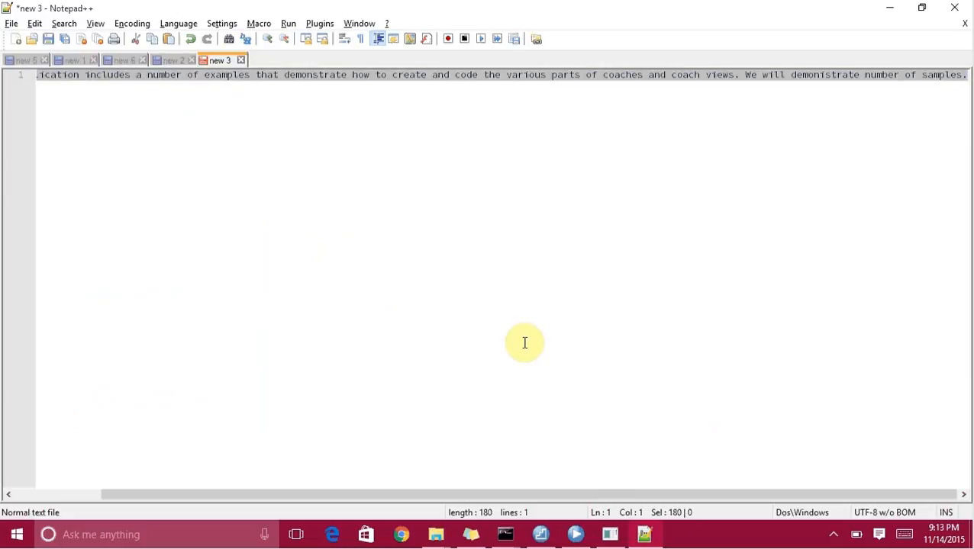
key("ctrl+c")
key("alt+Tab")
key("ctrl+v")
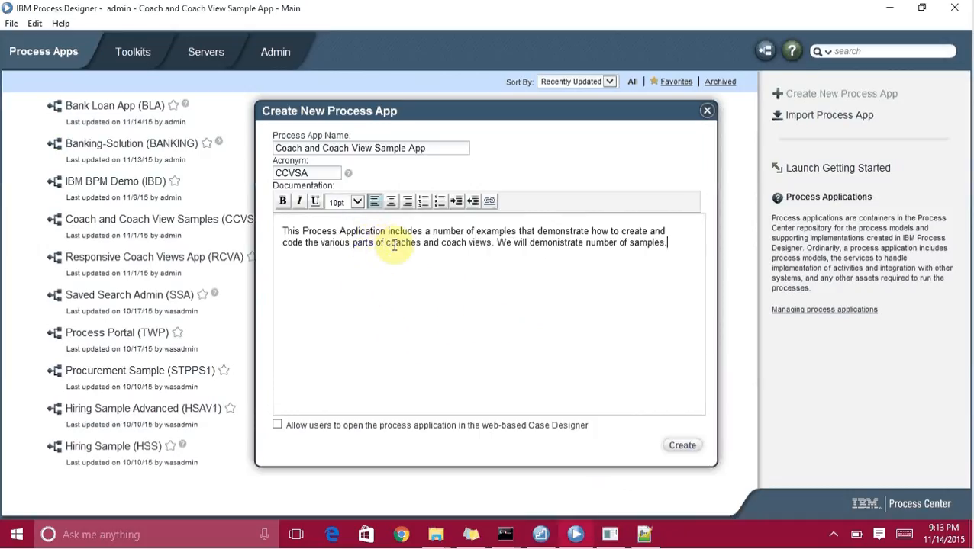
Allow opening in the web-based Case Designer and create the CCVSA process app.
left_click(519, 232)
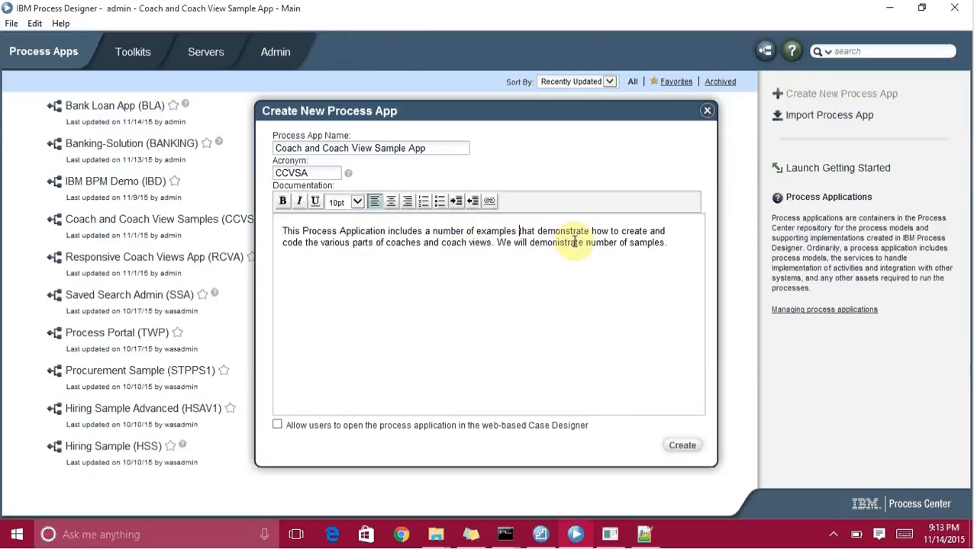
left_click(277, 426)
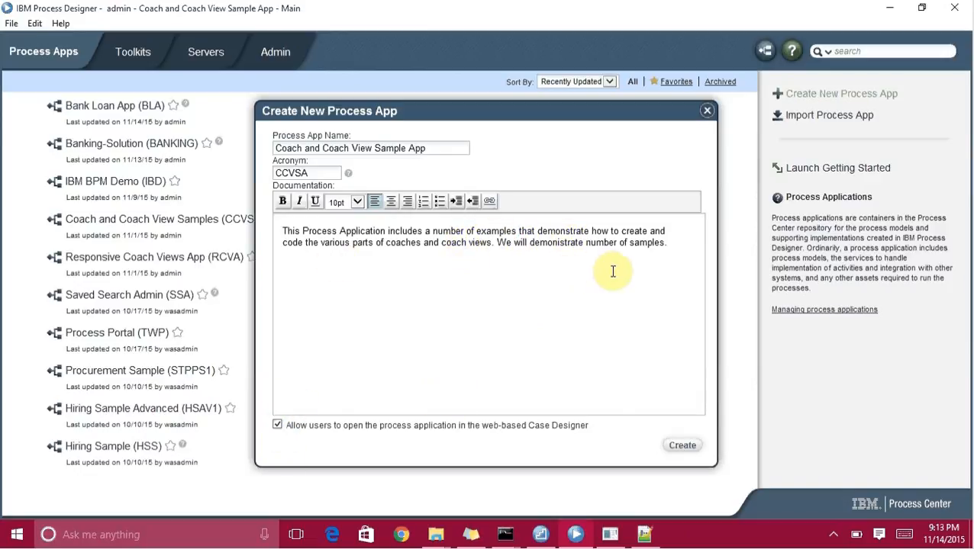
left_click(682, 447)
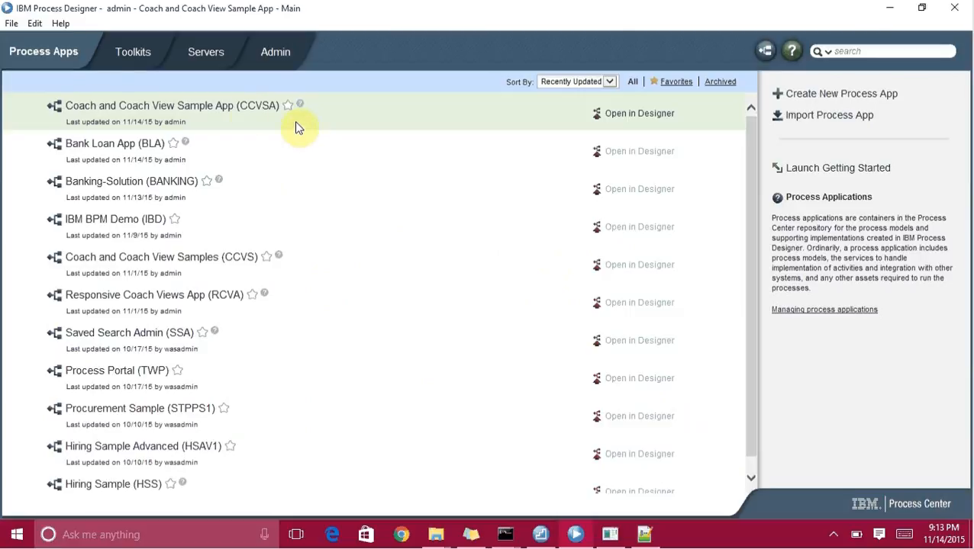
mouse_move(298, 105)
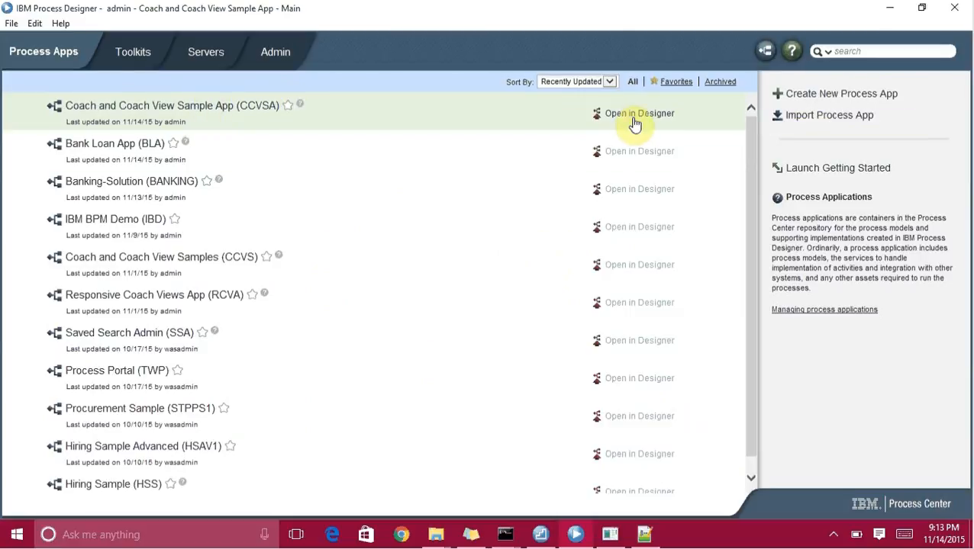
Open CCVSA in Designer and add Responsive Coaches 8.5.6.0 as a toolkit dependency.
left_click(634, 122)
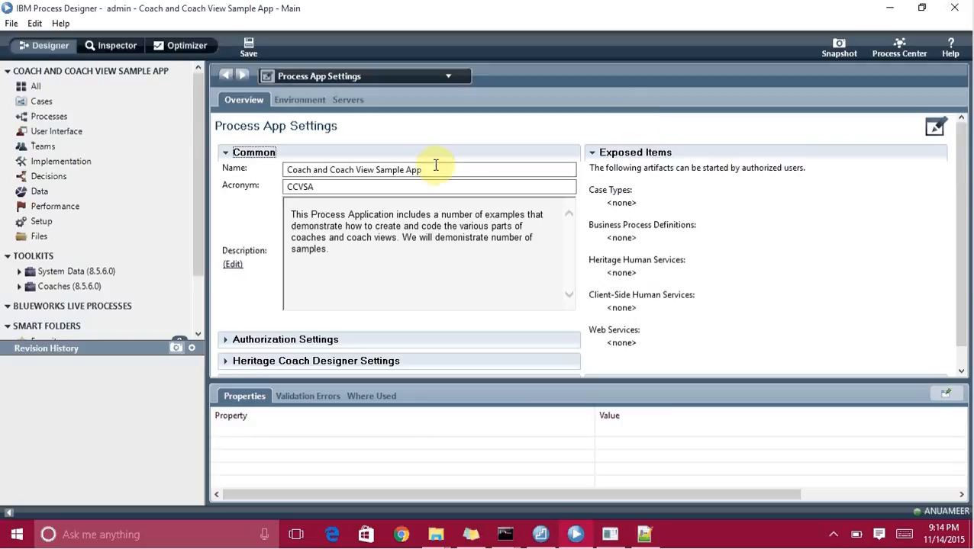
left_click(180, 256)
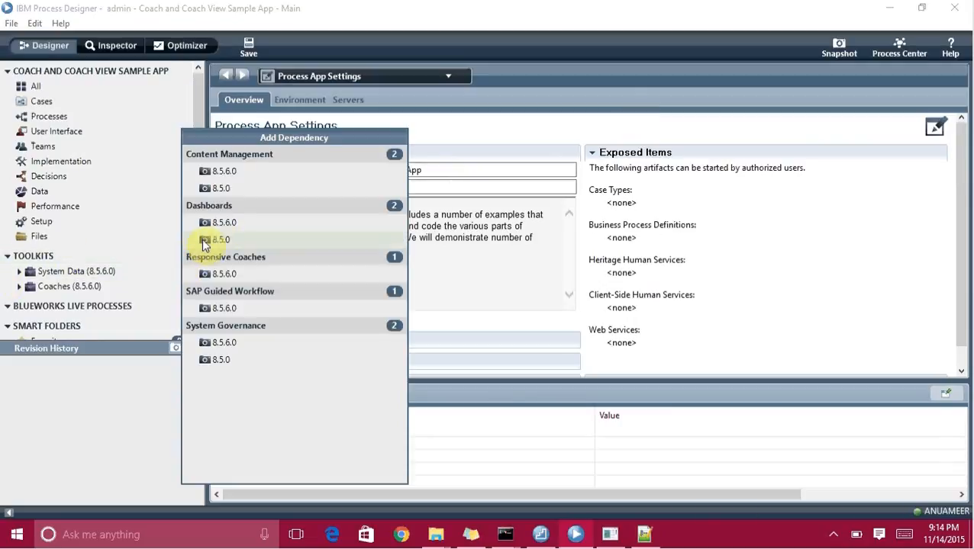
left_click(259, 279)
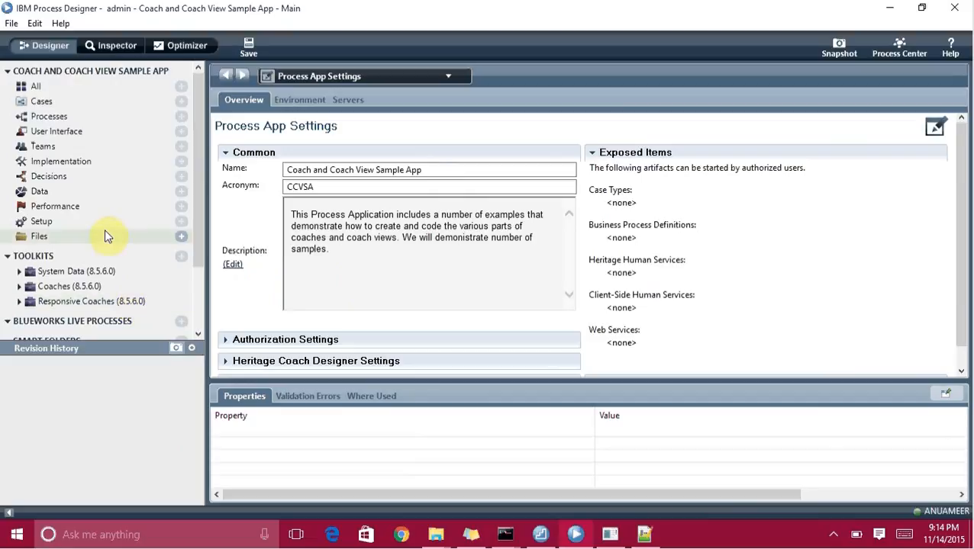
Add hearder.png to the app as a web file.
left_click(181, 242)
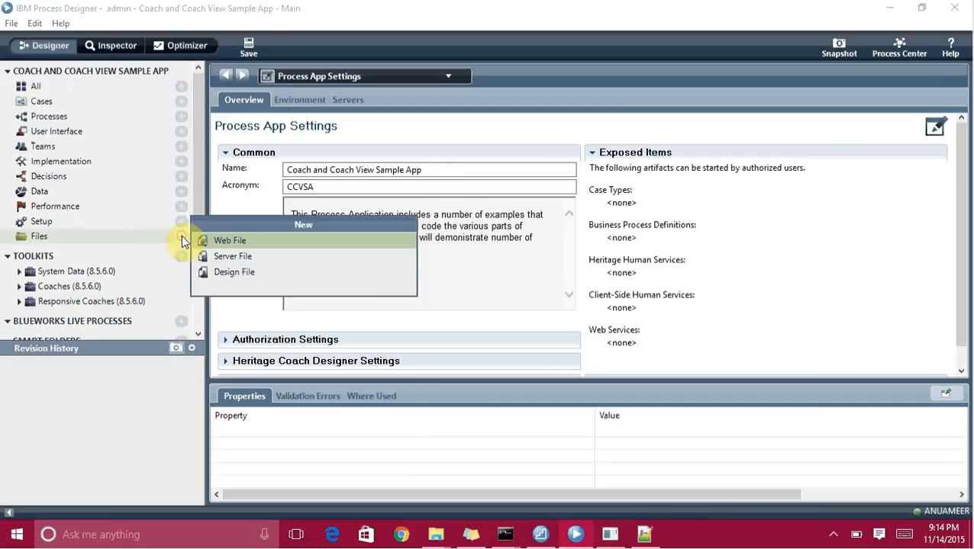
left_click(215, 243)
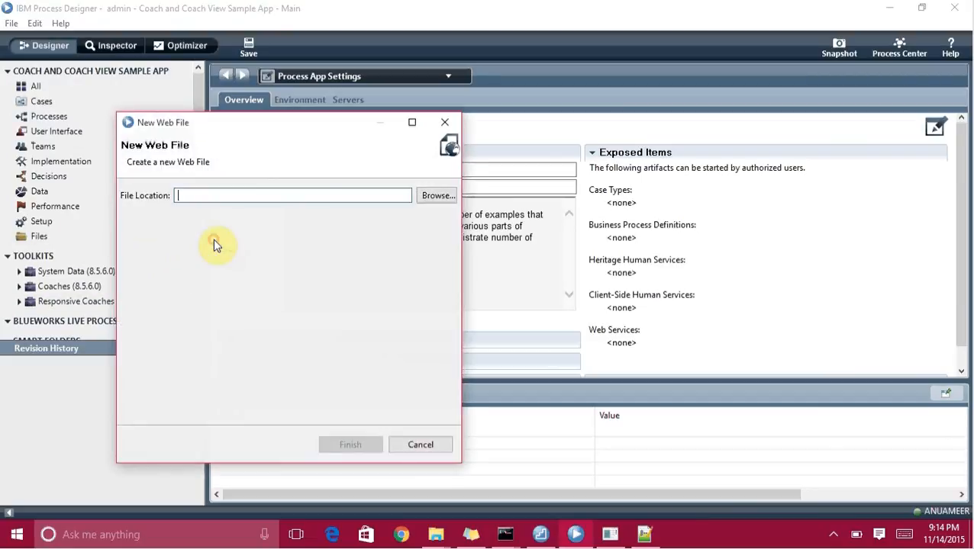
left_click(433, 196)
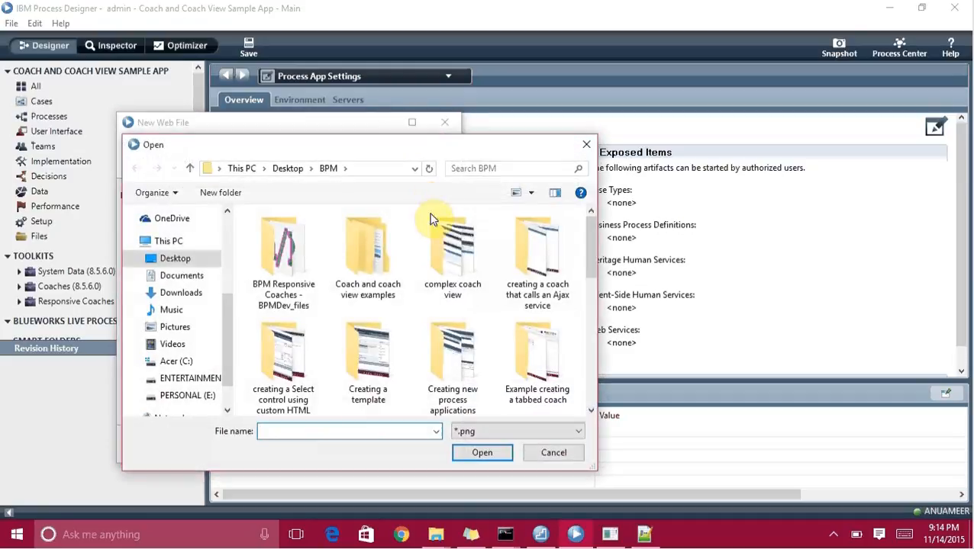
scroll(593, 335, "down", 5)
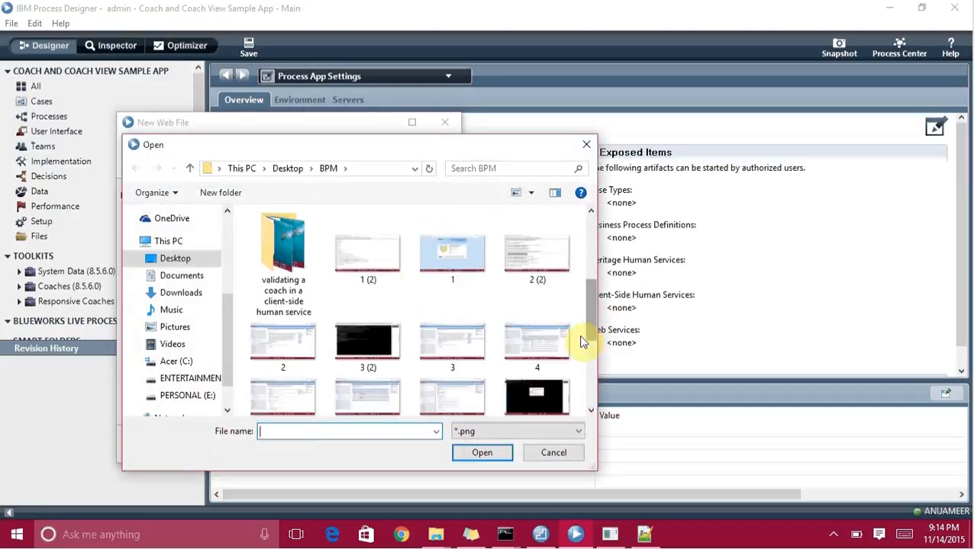
scroll(595, 387, "down", 3)
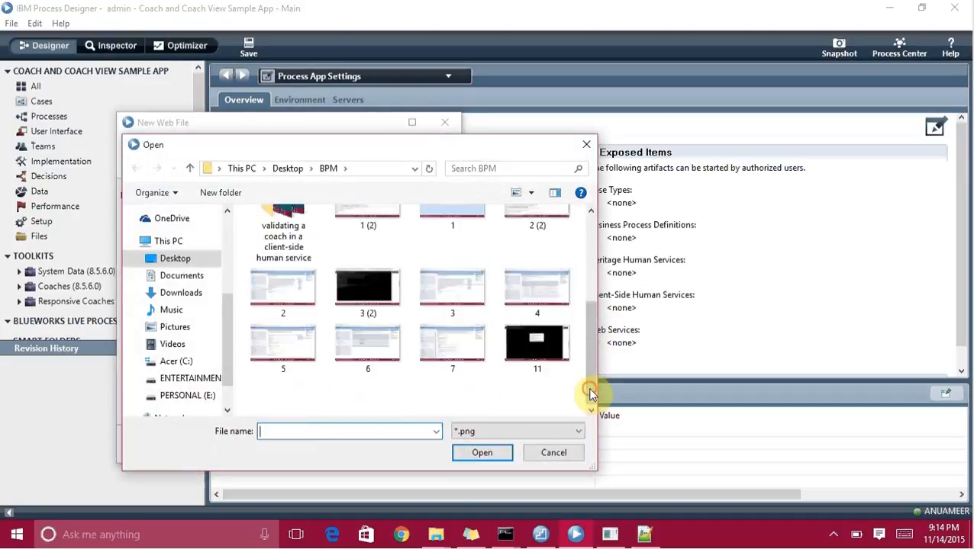
double_click(554, 400)
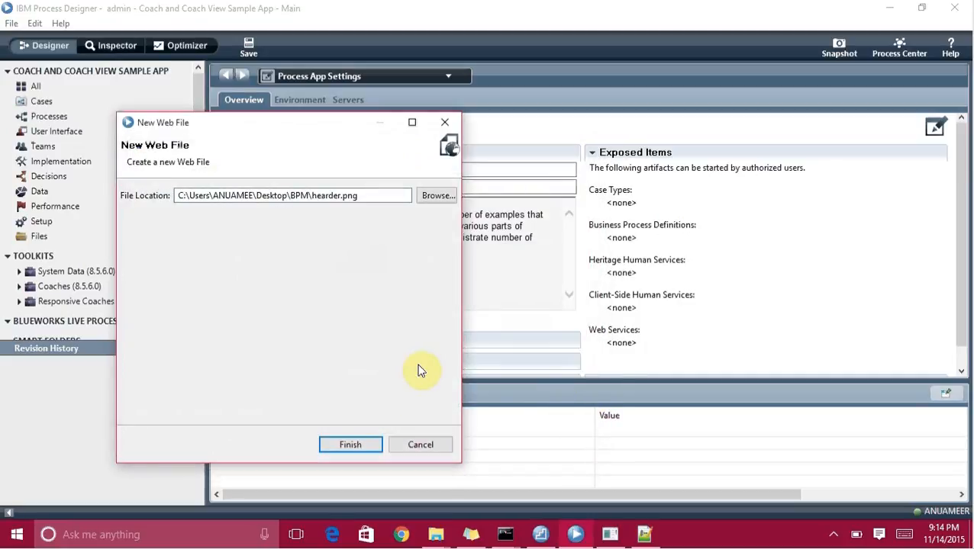
left_click(362, 446)
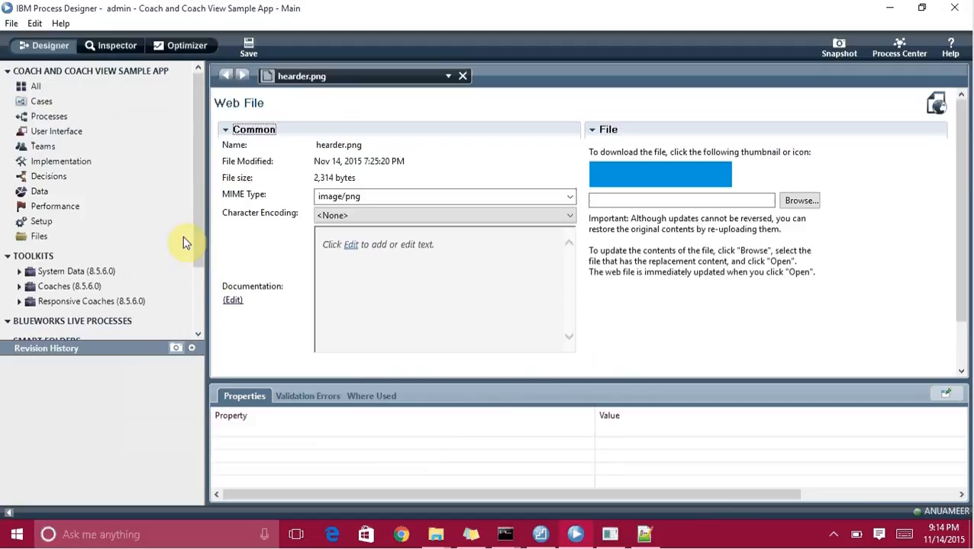
Add footer.png to the app as a second web file.
mouse_move(184, 238)
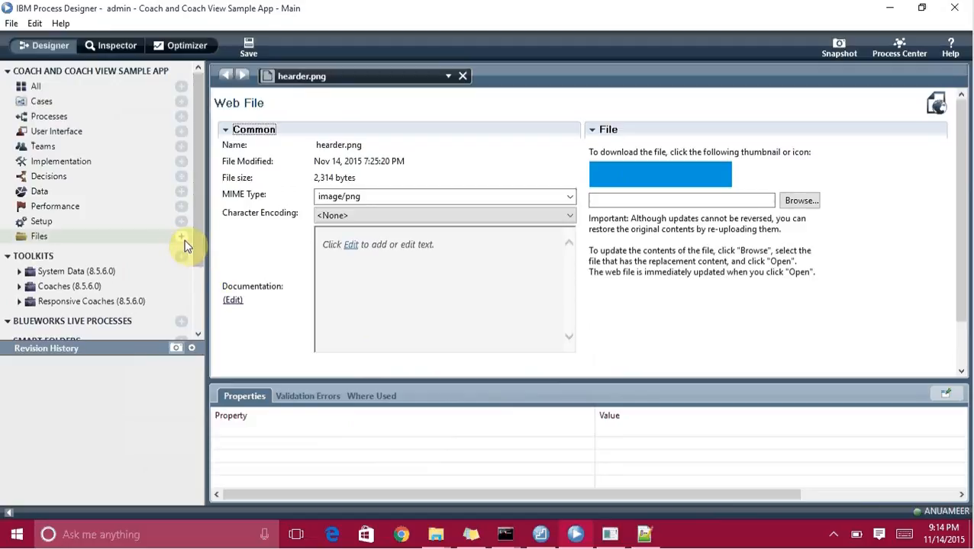
left_click(182, 238)
left_click(218, 244)
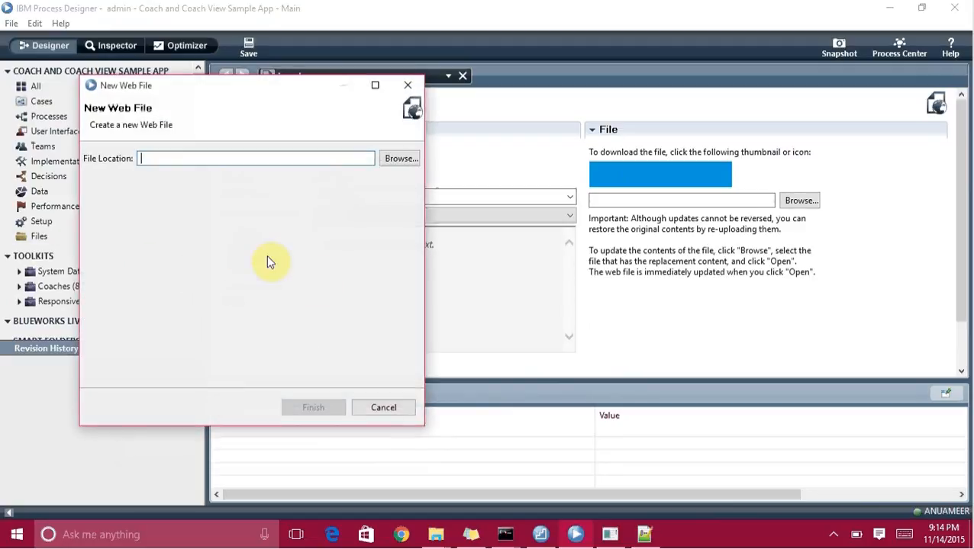
left_click(385, 156)
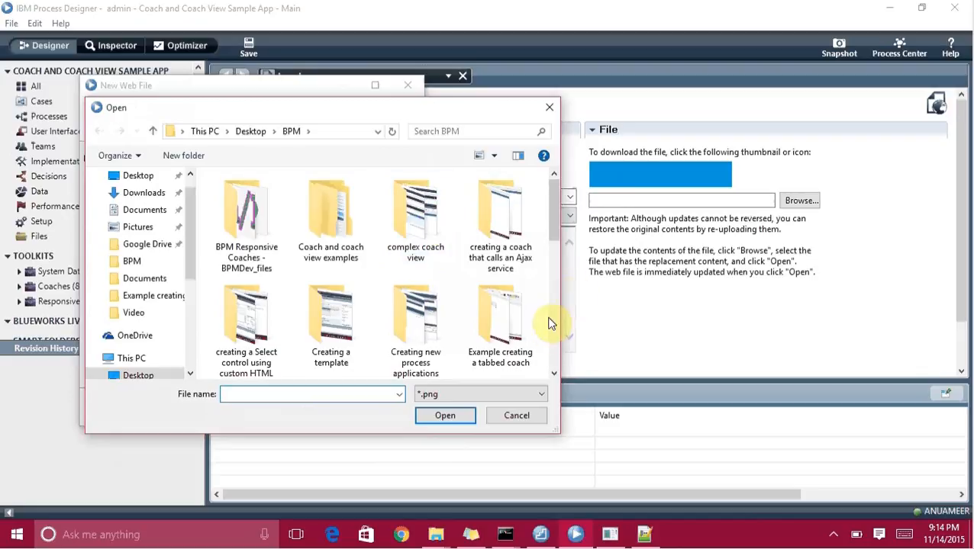
scroll(554, 355, "down", 5)
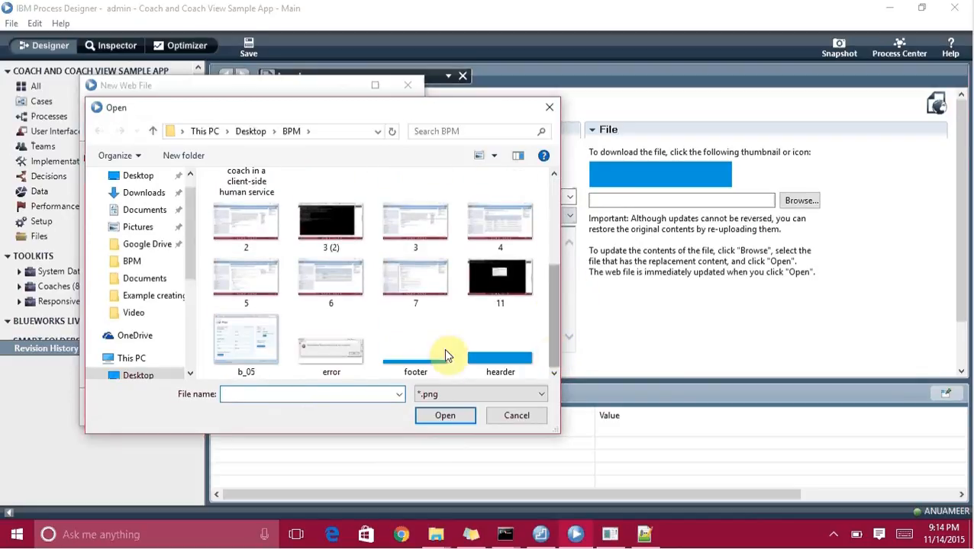
double_click(427, 359)
left_click(325, 410)
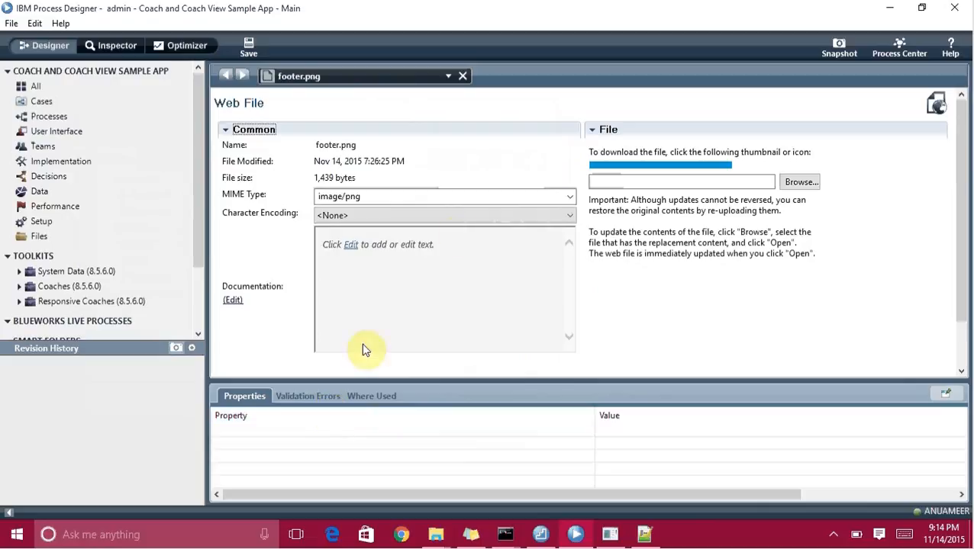
left_click(621, 187)
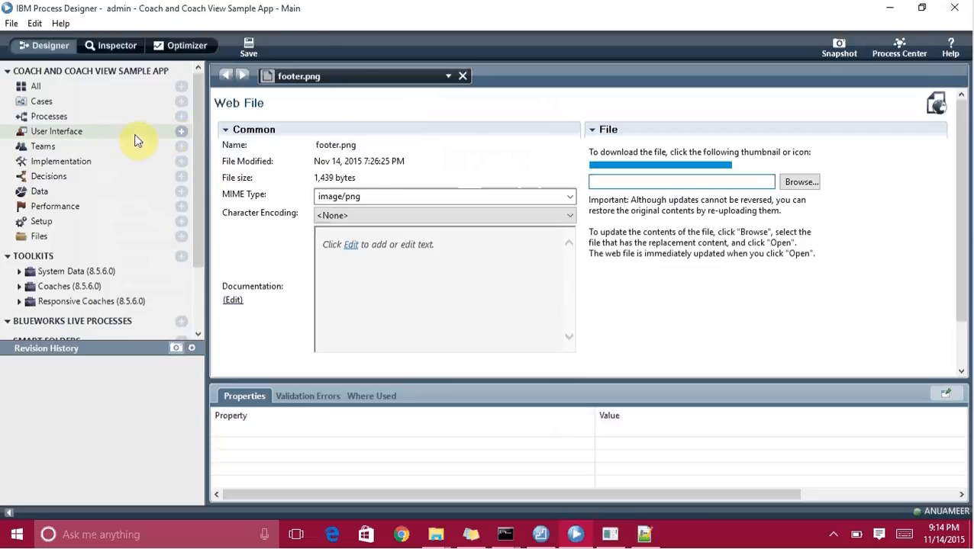
Create a coach view named BlueMix Template CV, intended for use on multiple devices.
left_click(181, 133)
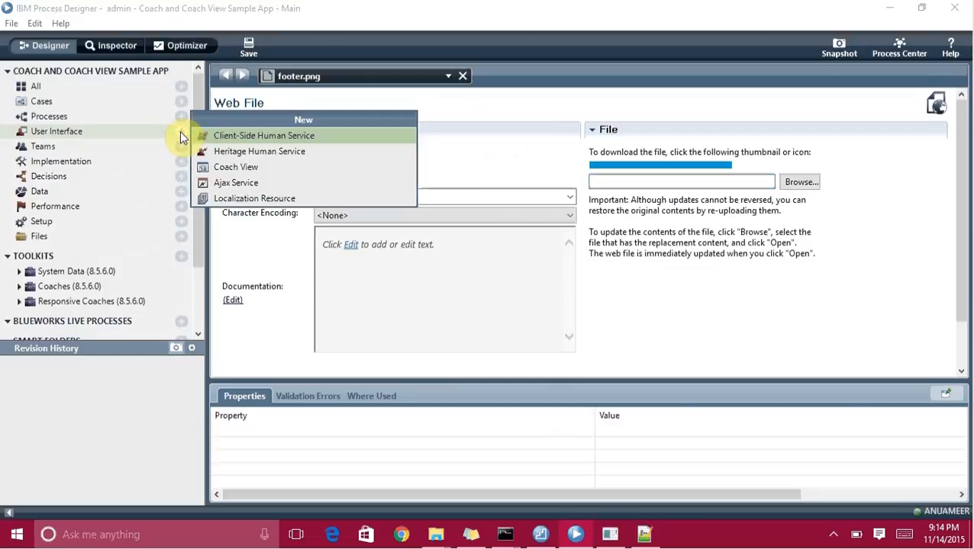
left_click(235, 168)
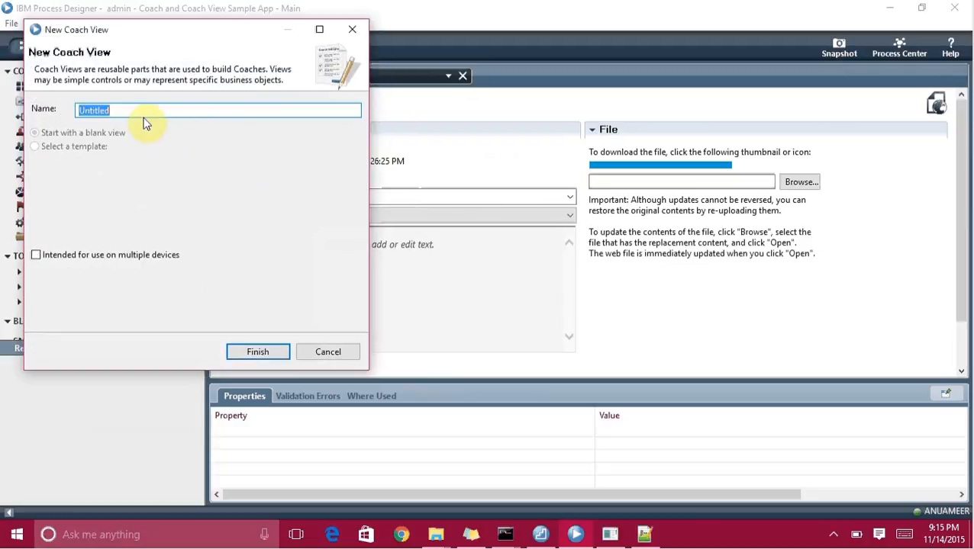
type("BlueMix Template CV")
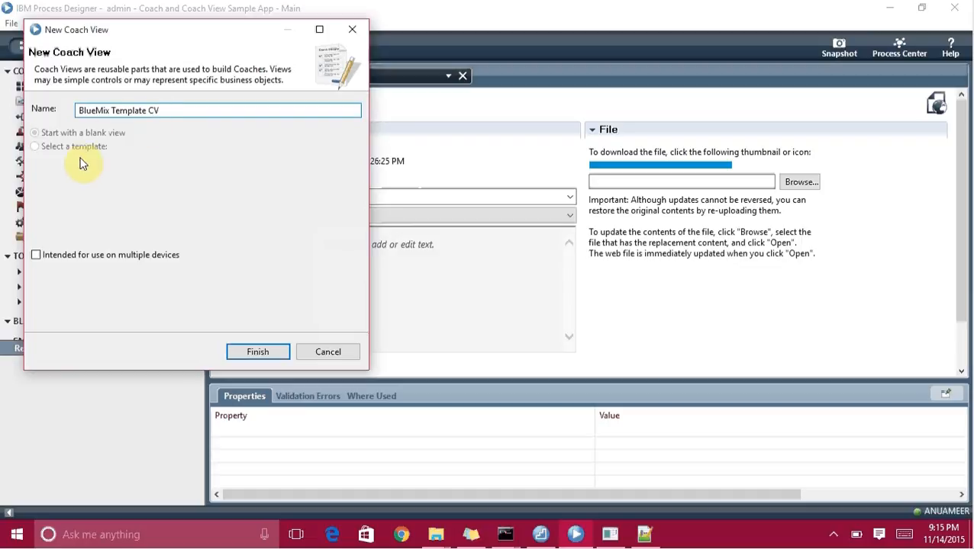
left_click(35, 258)
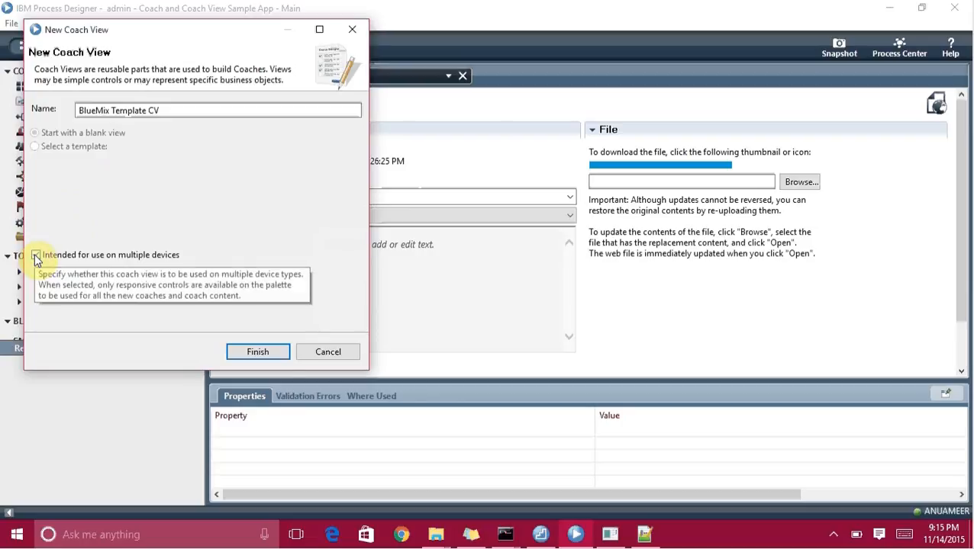
left_click(266, 353)
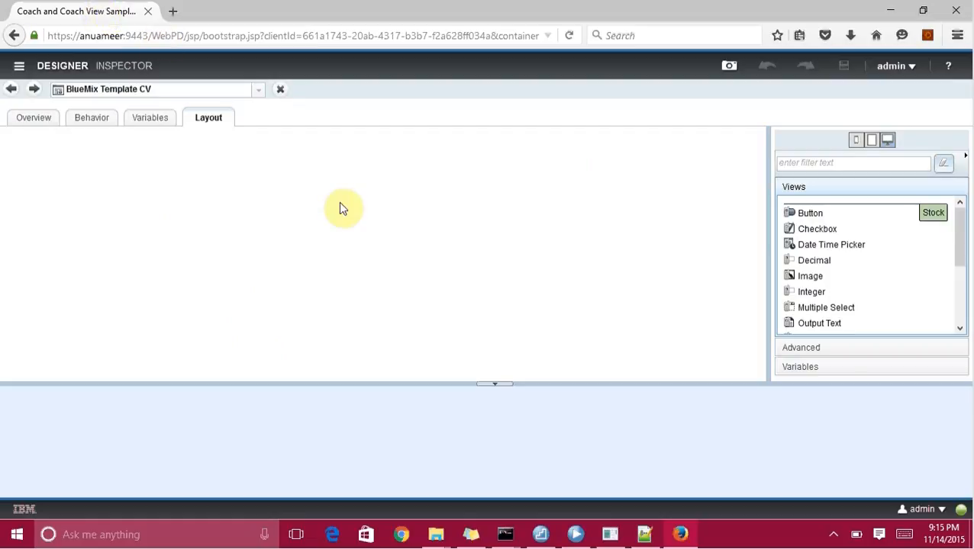
Place a Custom HTML block on the BlueMix Template CV layout with its HTML source set to Text.
left_click(199, 117)
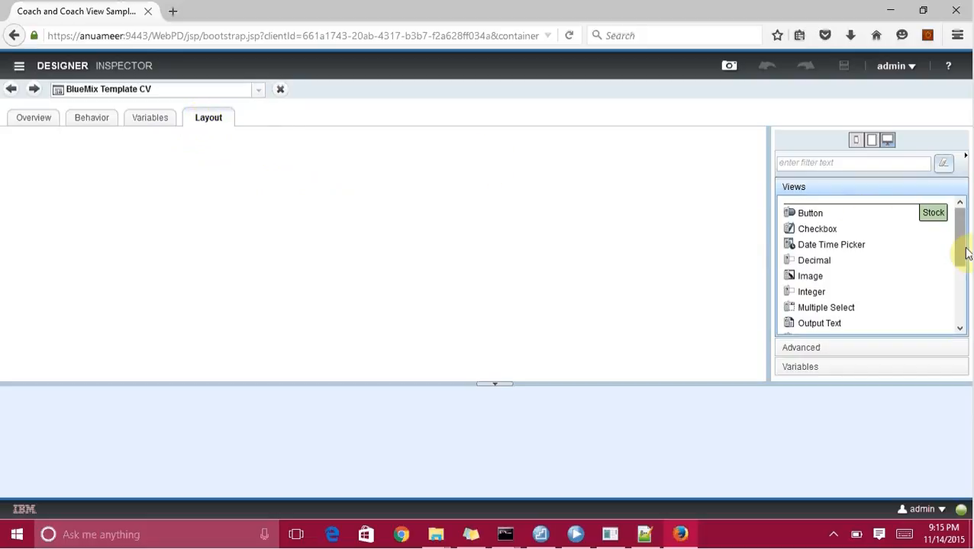
left_click_drag(962, 258, 954, 327)
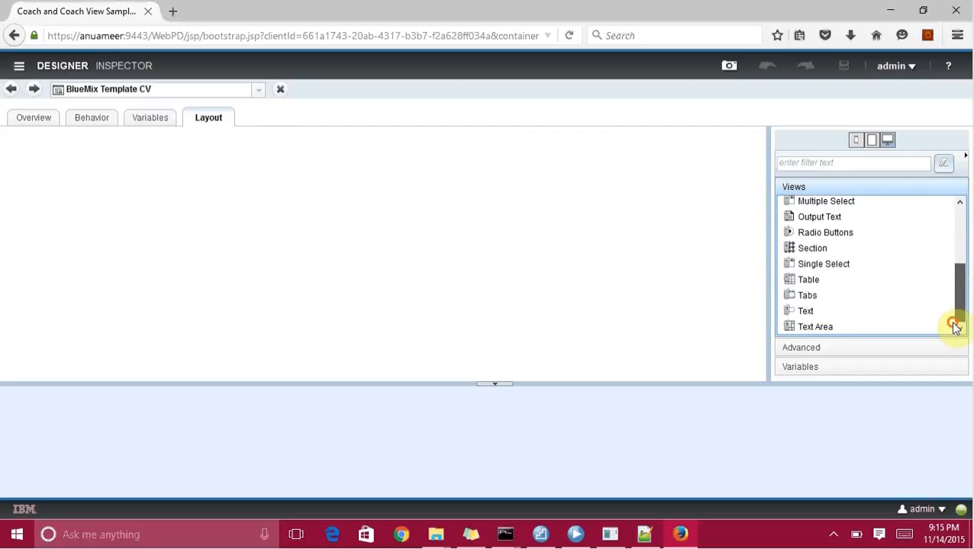
left_click(823, 350)
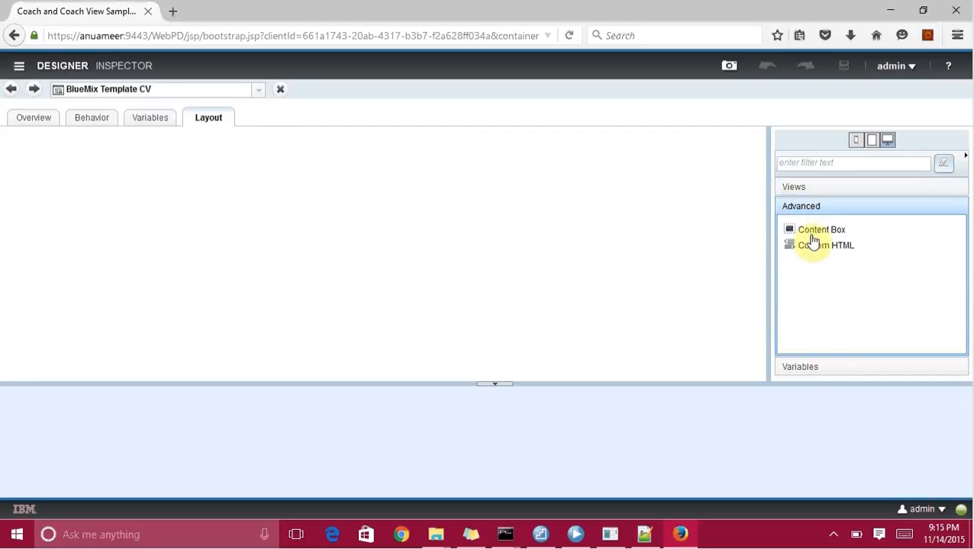
left_click_drag(816, 250, 332, 189)
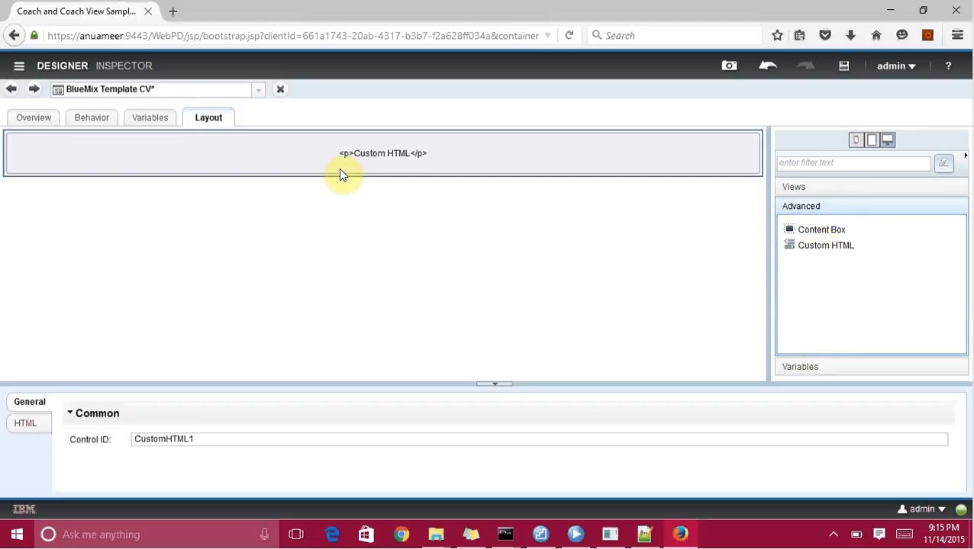
left_click(36, 426)
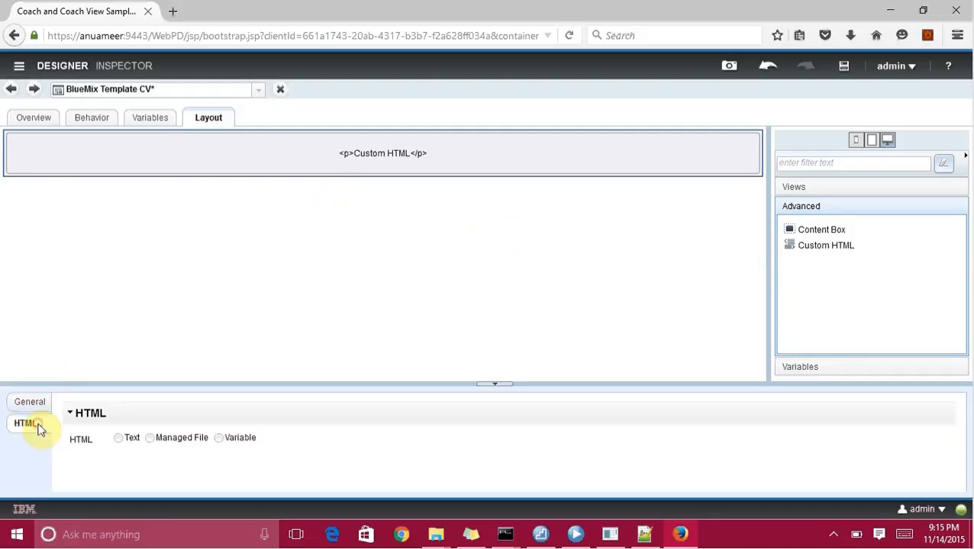
left_click(118, 440)
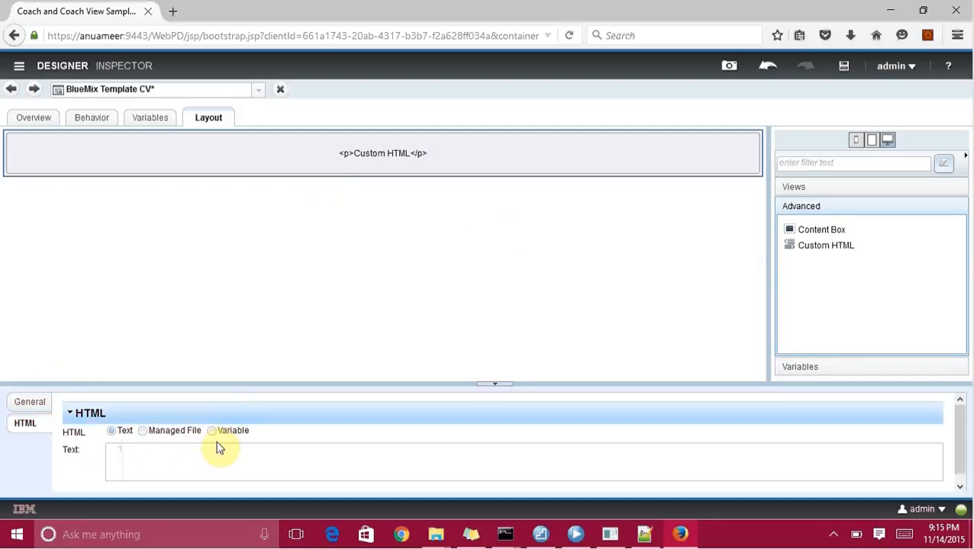
left_click(645, 535)
Copy lines 1–6 of the new 2 template, from the html tag to the content div.
left_click(186, 59)
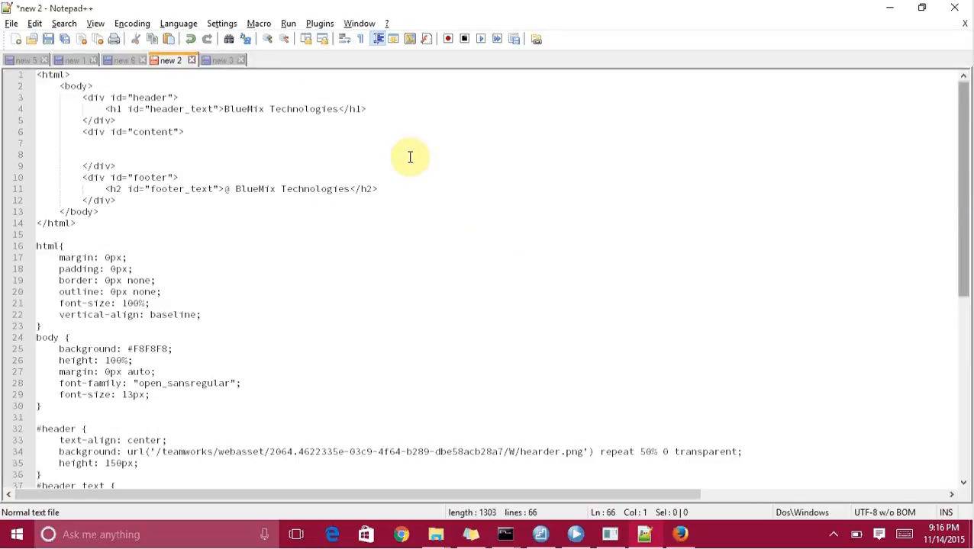
left_click_drag(188, 131, 3, 79)
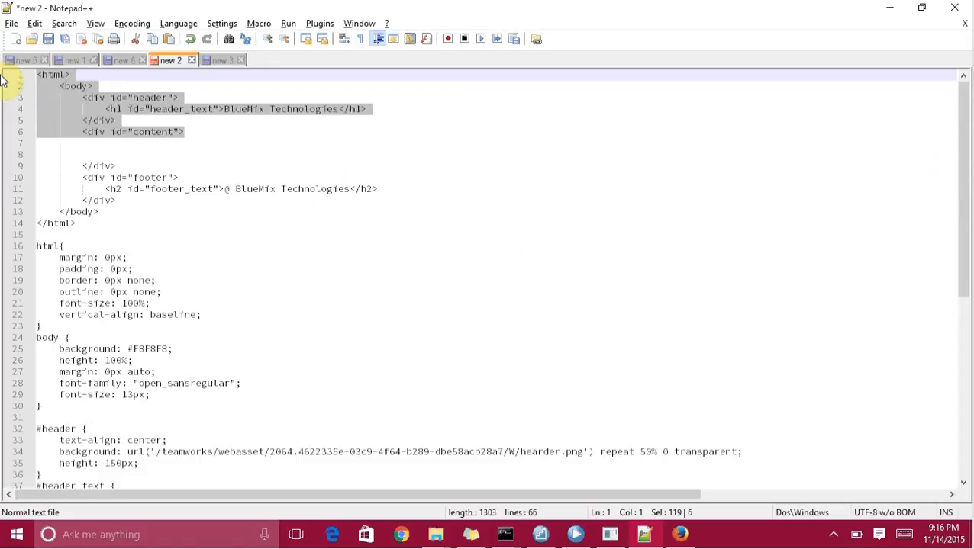
left_click(575, 535)
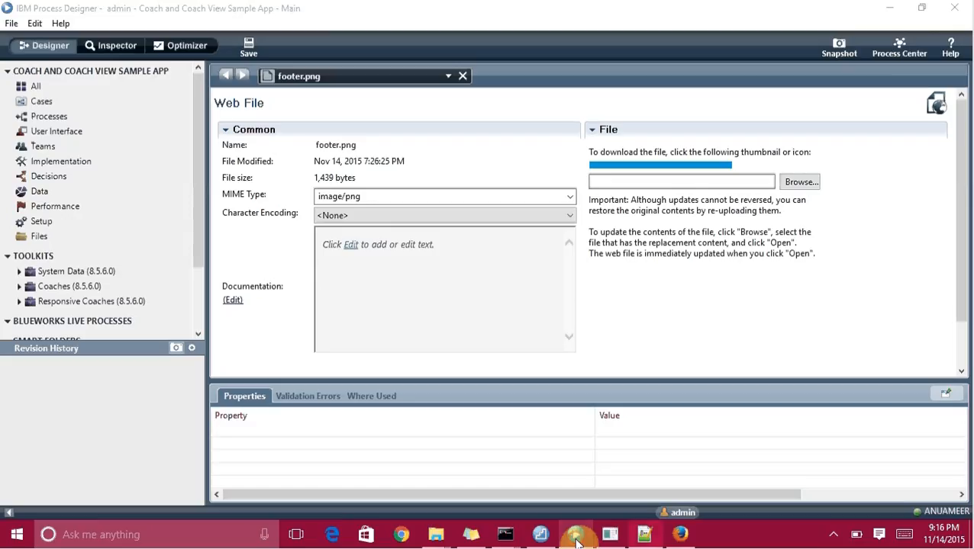
Paste the header HTML into the Custom HTML text box and save BlueMix Template CV.
left_click(678, 535)
left_click(184, 453)
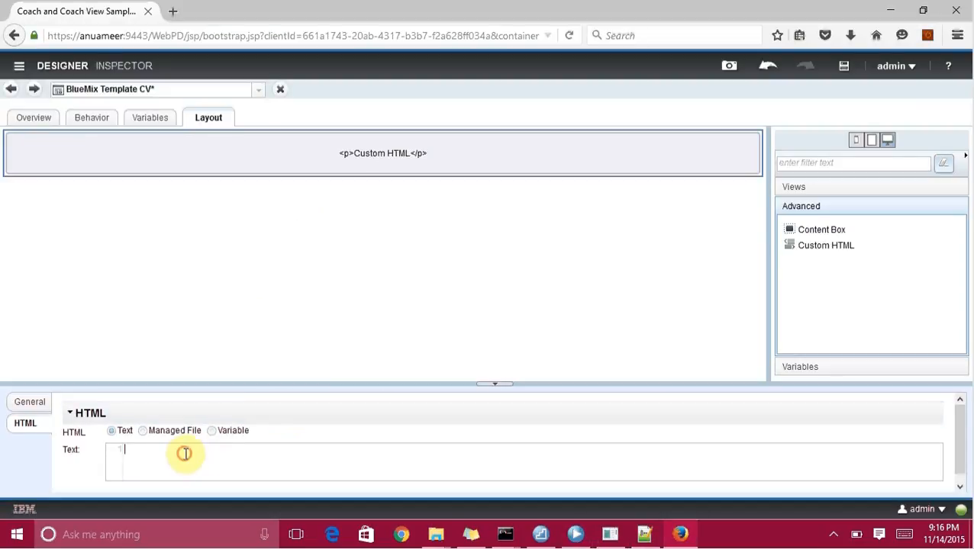
key("ctrl+v")
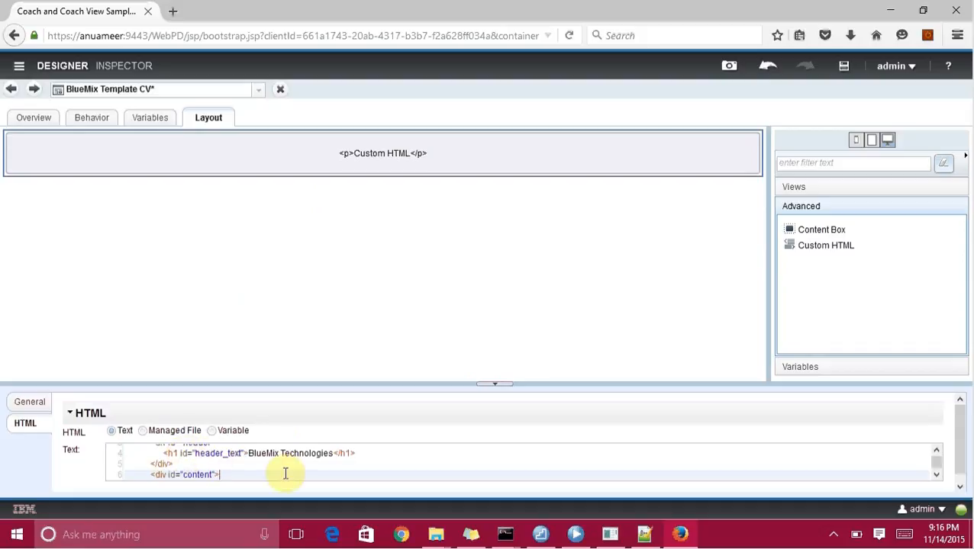
key("Up")
key("Up")
key("Up")
key("Up")
key("Up")
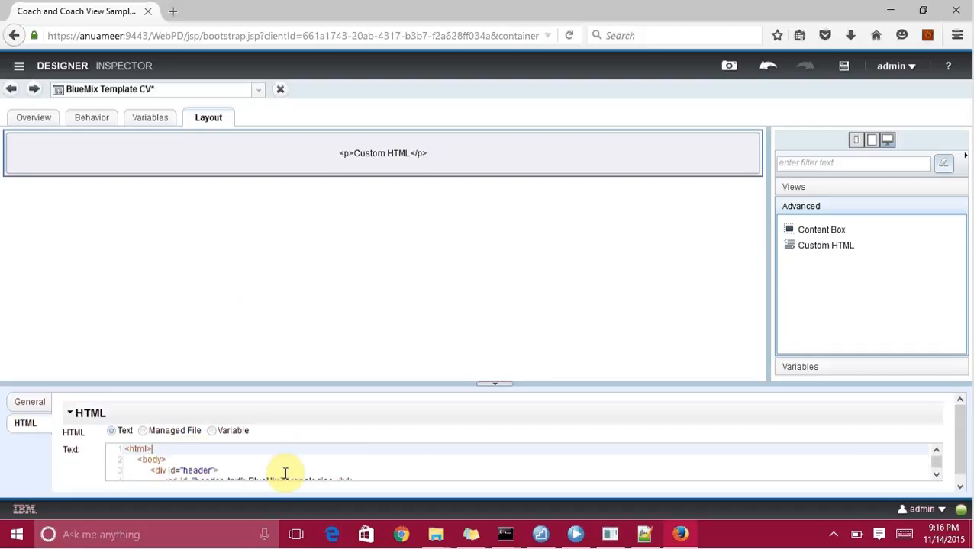
left_click(843, 72)
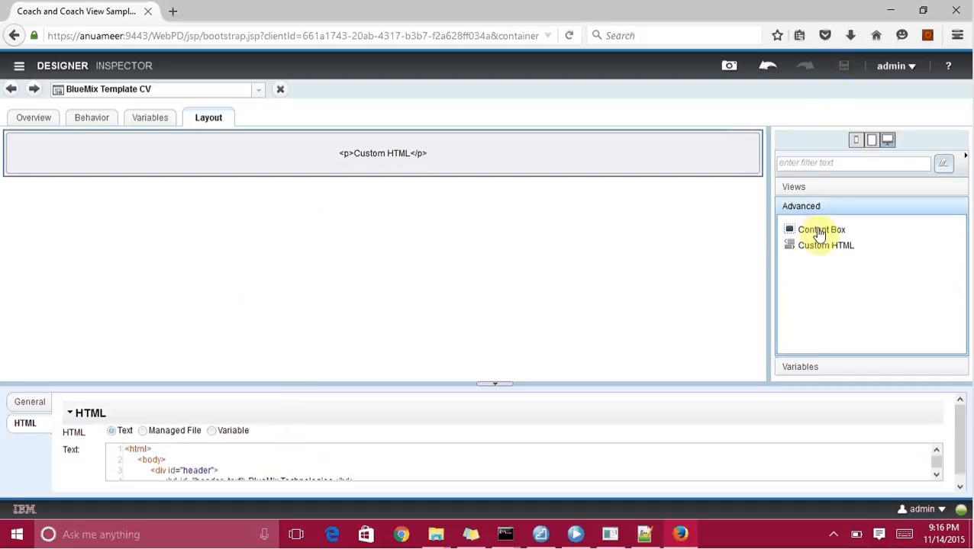
Add a Content Box and a second Custom HTML block below it, with its HTML set to Text.
left_click_drag(818, 234, 625, 220)
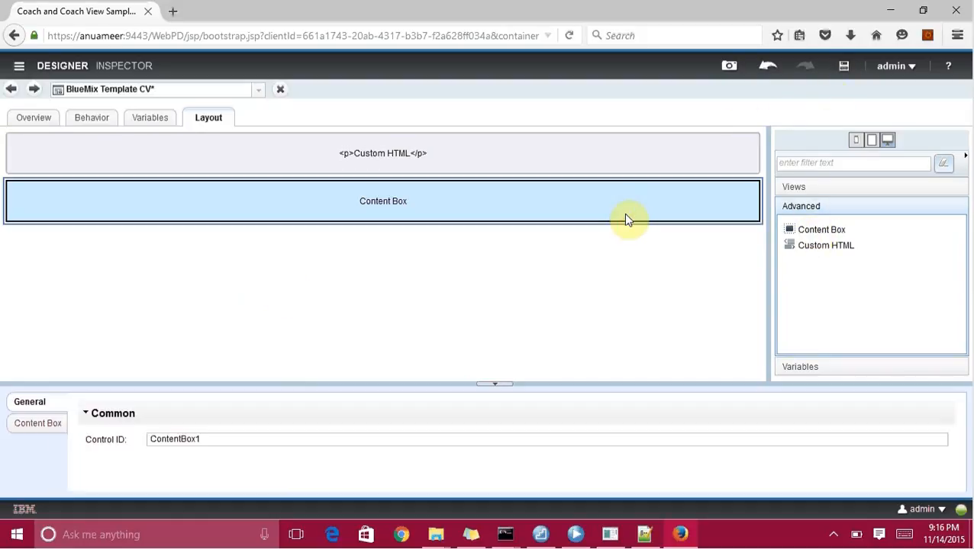
left_click(39, 430)
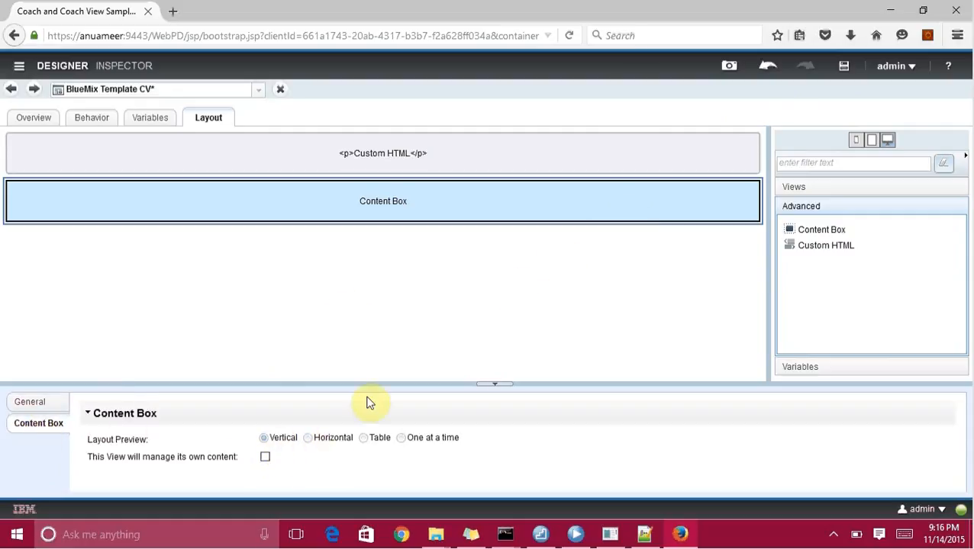
left_click_drag(817, 248, 687, 235)
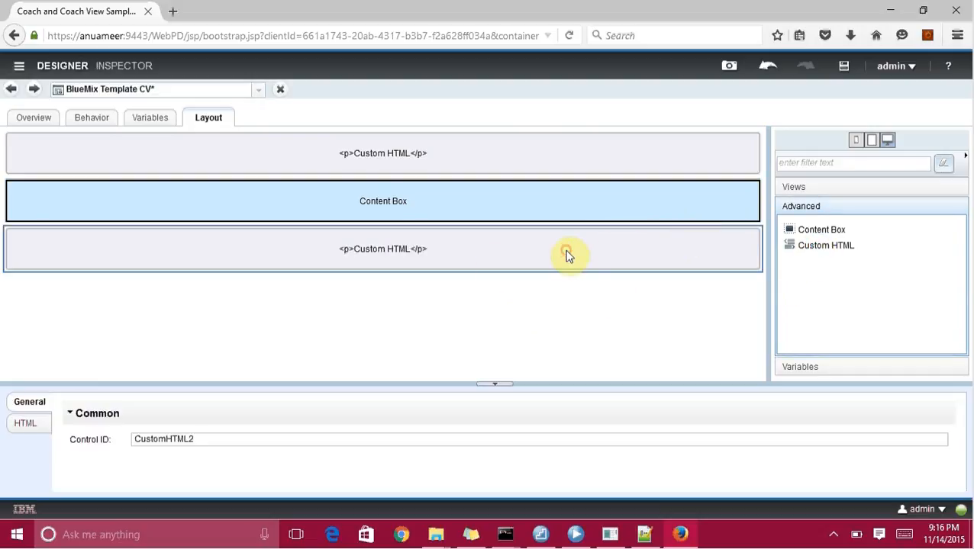
left_click(27, 424)
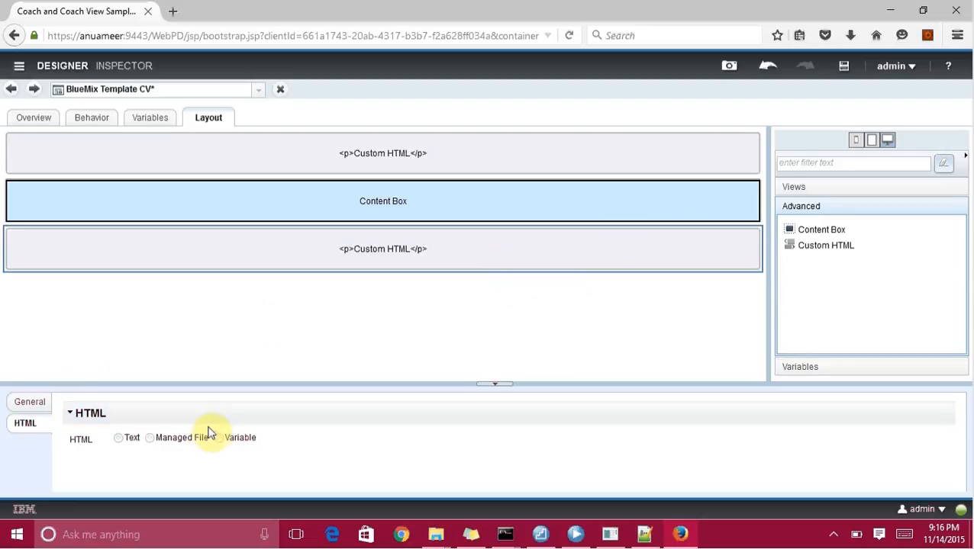
left_click(124, 437)
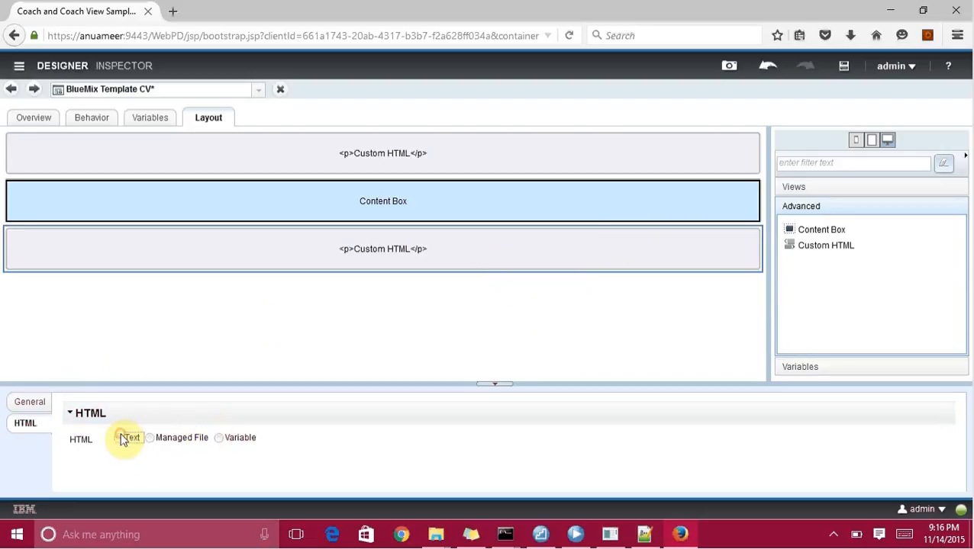
left_click(286, 453)
Select the footer HTML lines 9–14 in the Notepad++ template.
left_click(644, 534)
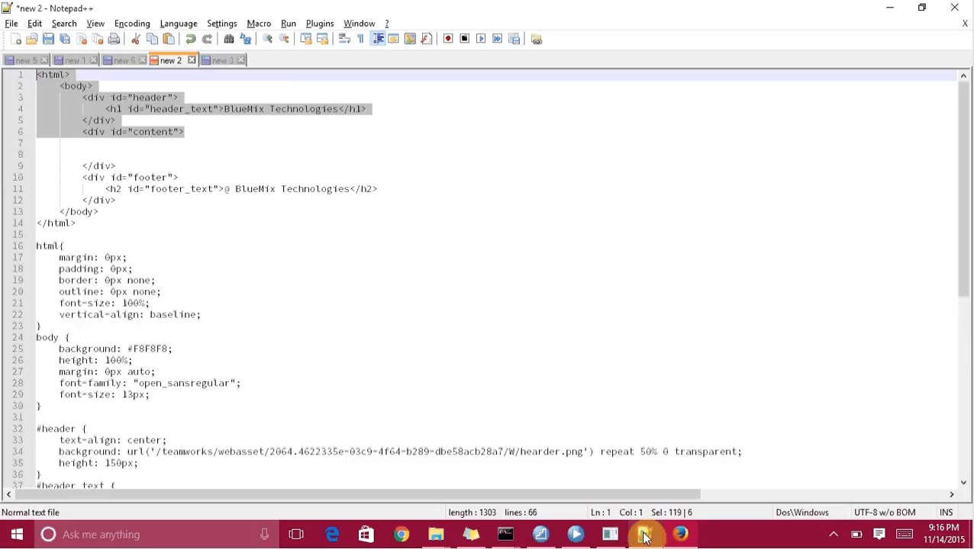
left_click(119, 200)
left_click_drag(89, 221, 30, 176)
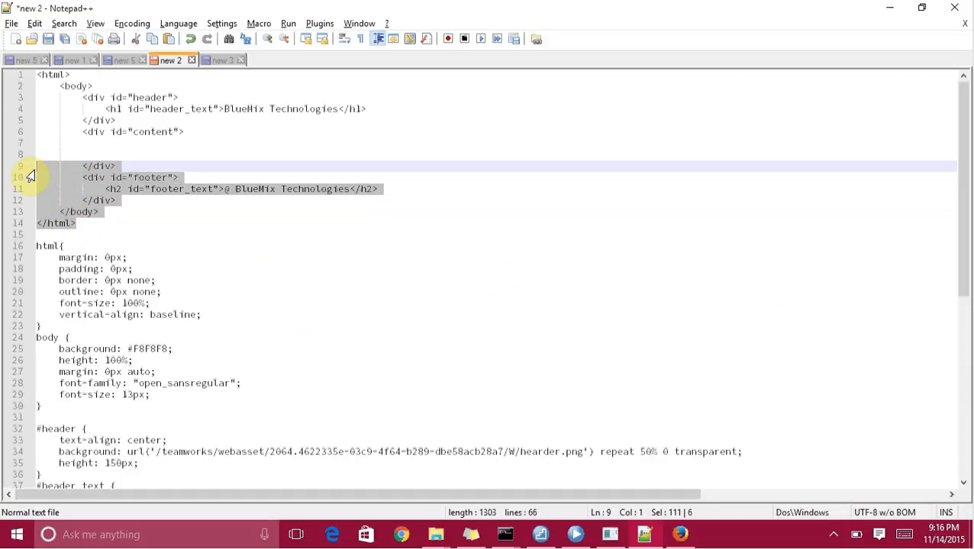
key("alt+Tab")
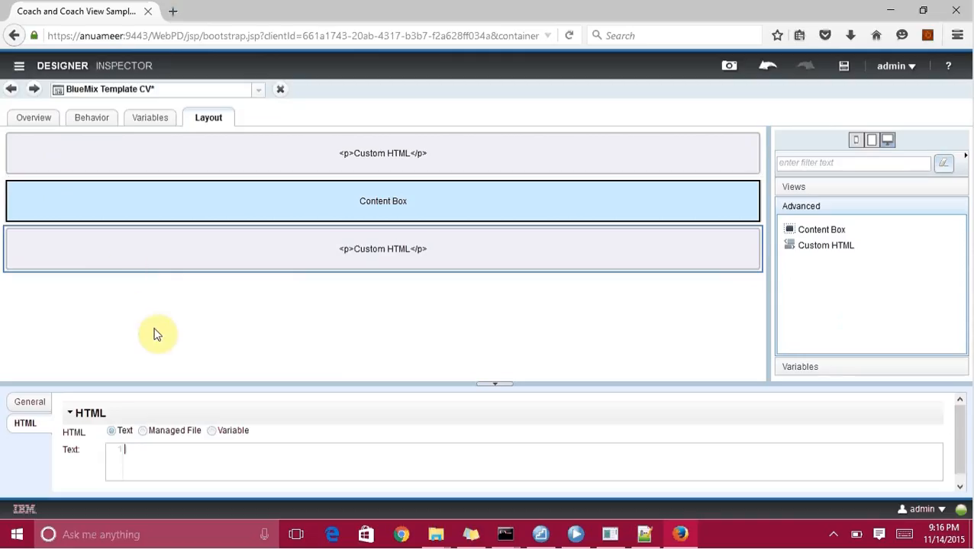
Paste the footer HTML into the second block, save, and open the view's Inline CSS.
key("ctrl+v")
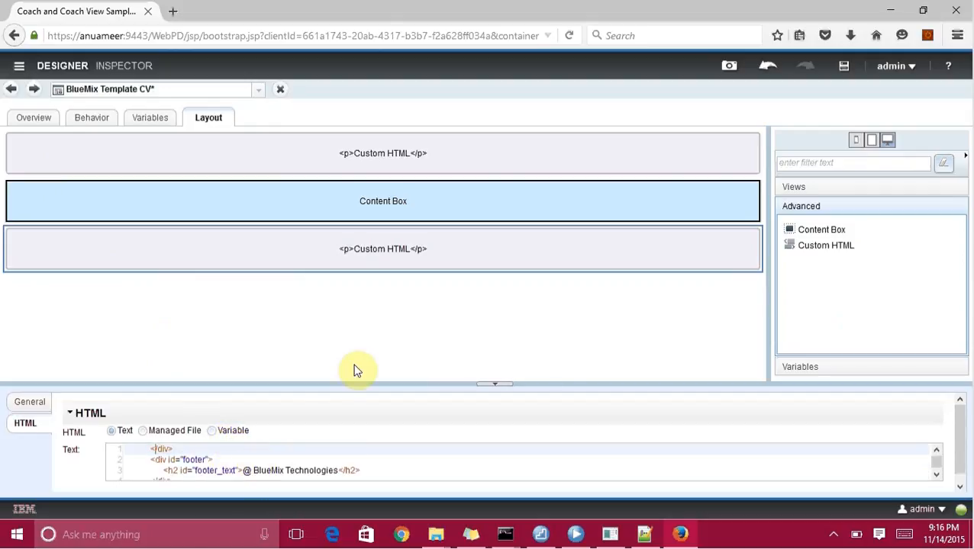
left_click(843, 68)
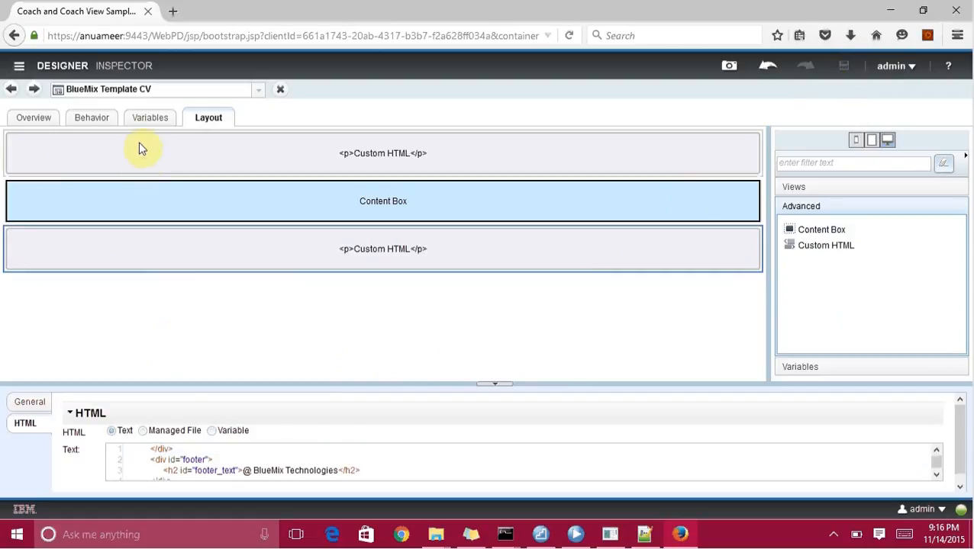
left_click(111, 116)
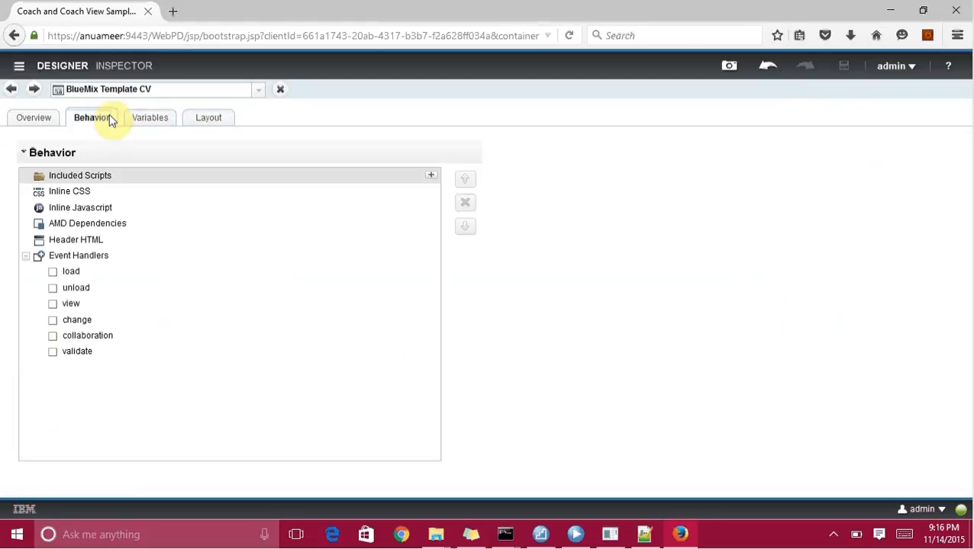
left_click(74, 194)
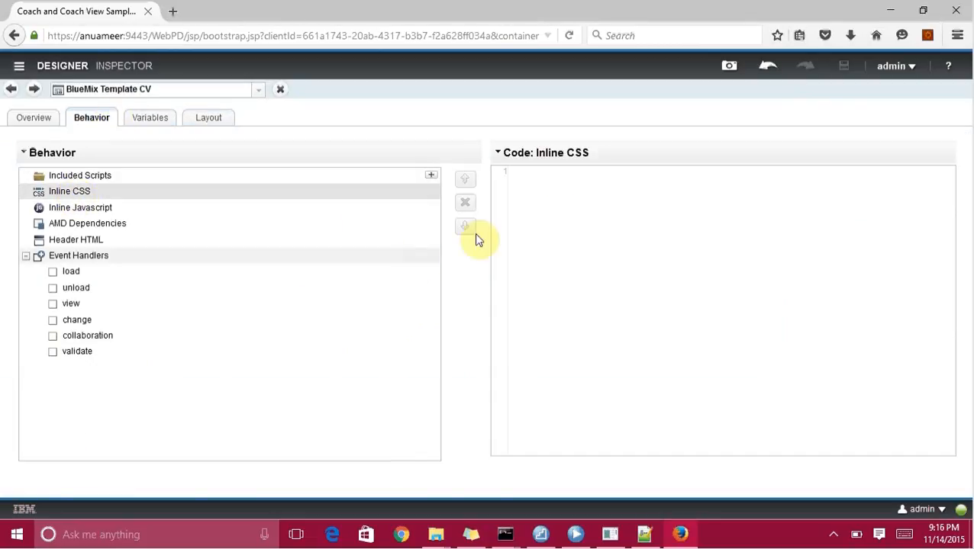
Select the template's CSS from line 16 onward in Notepad++.
left_click(560, 213)
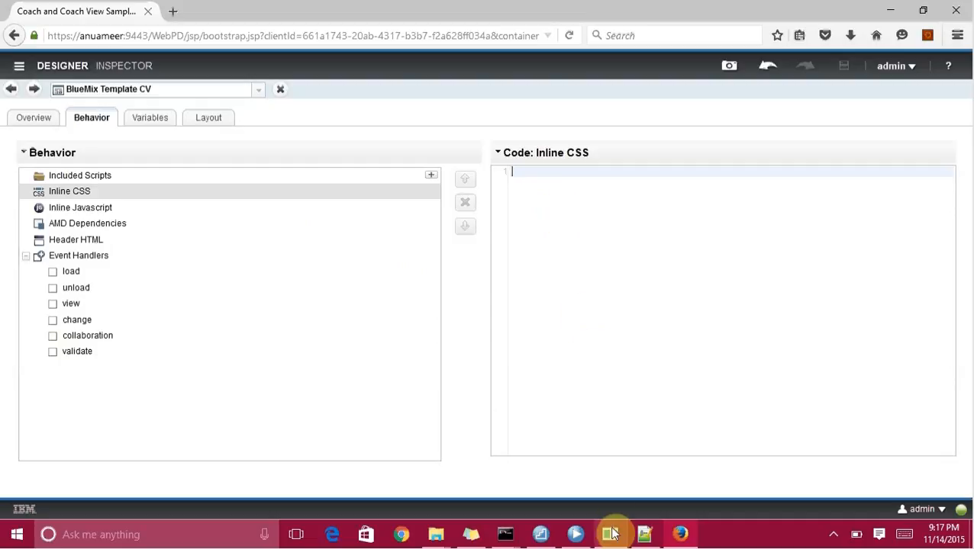
left_click(646, 536)
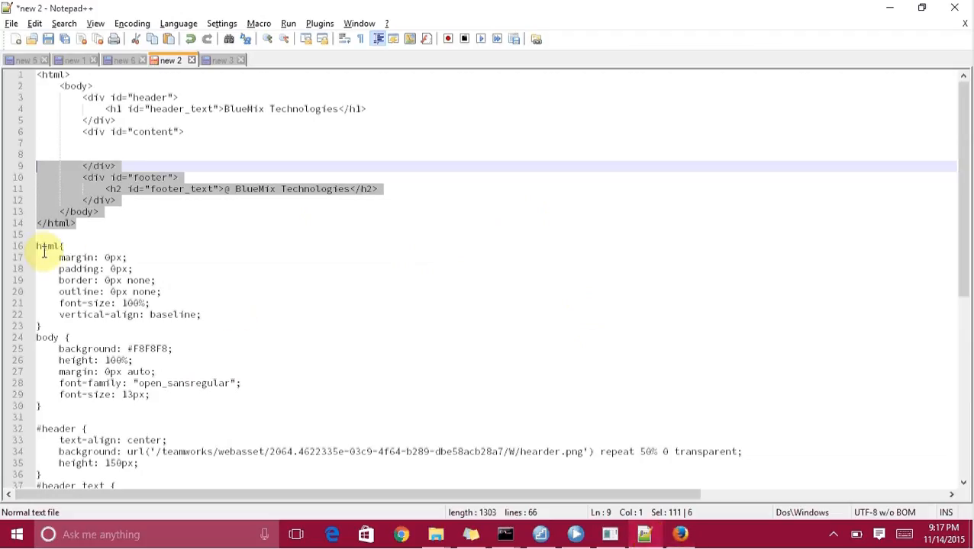
left_click_drag(37, 246, 94, 478)
Paste the copied template CSS into Inline CSS and shorten the footer url to footer.png.
key("alt+Tab")
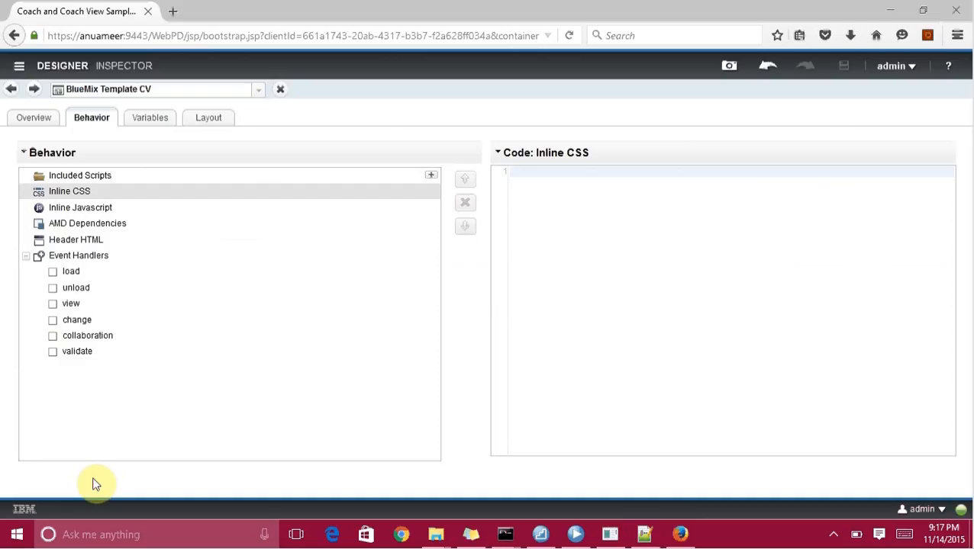
left_click(622, 276)
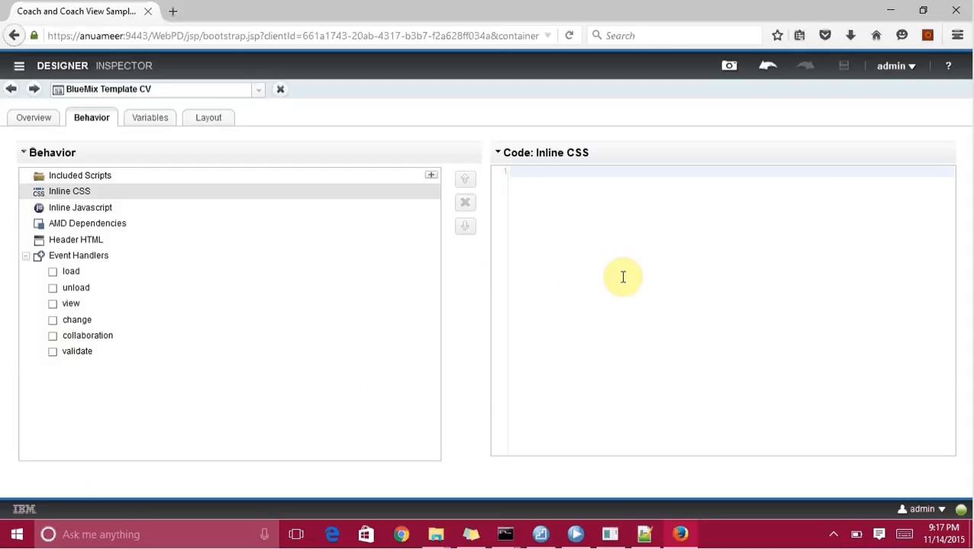
key("ctrl+v")
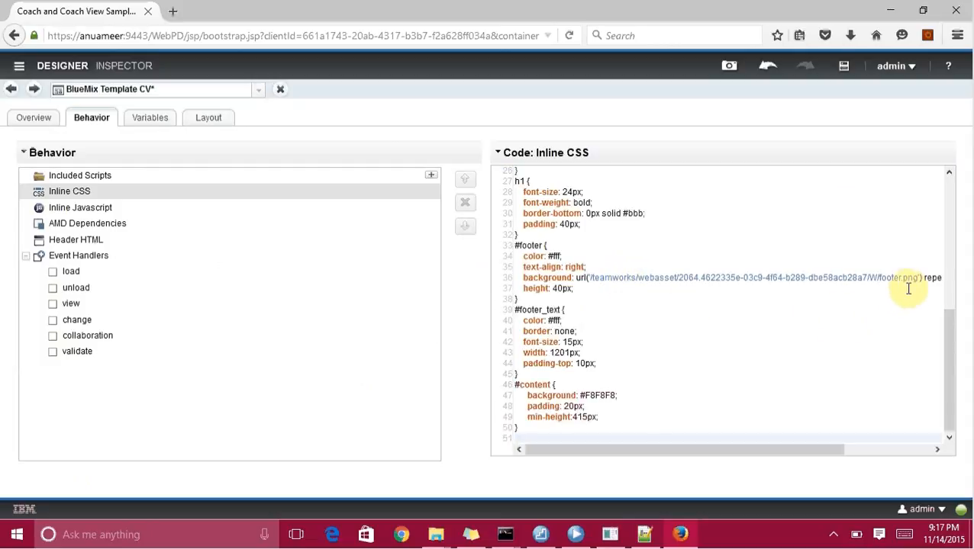
left_click_drag(879, 277, 591, 276)
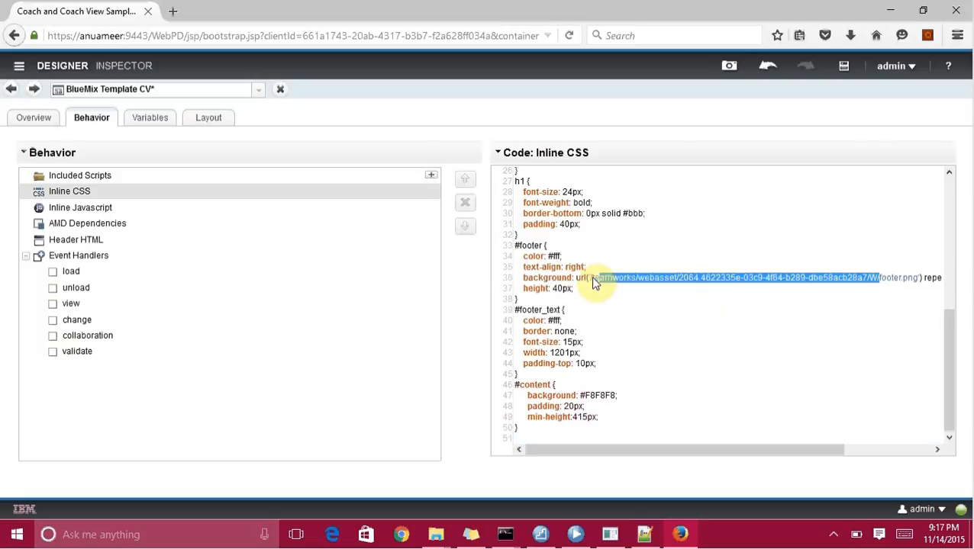
key("BackSpace")
key("BackSpace")
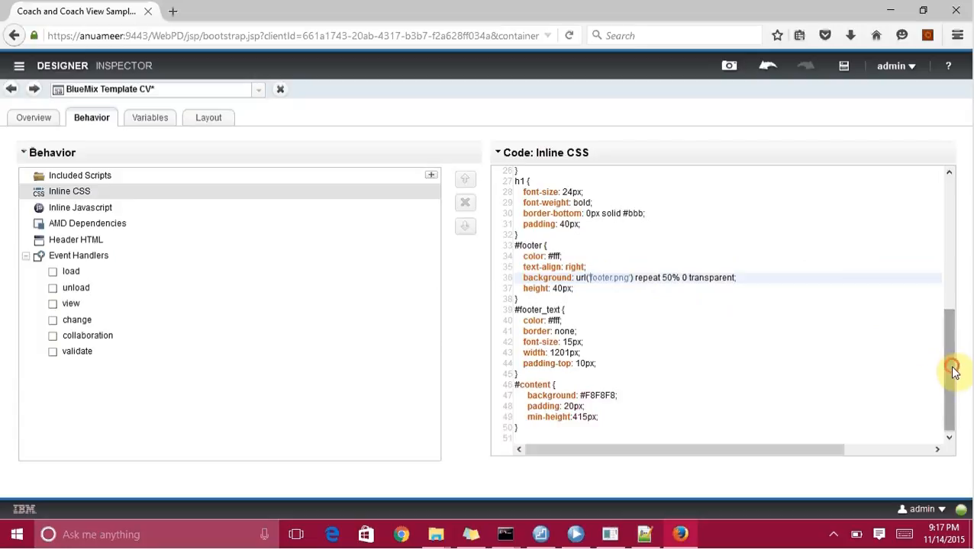
Shorten the #header background url to 'hearder.png' and save the coach view.
left_click_drag(950, 372, 958, 235)
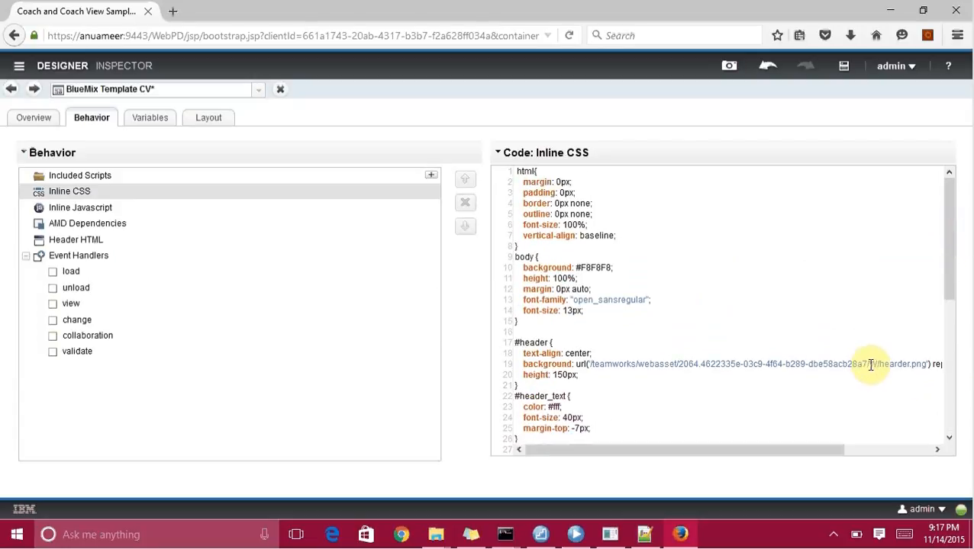
left_click_drag(881, 365, 590, 365)
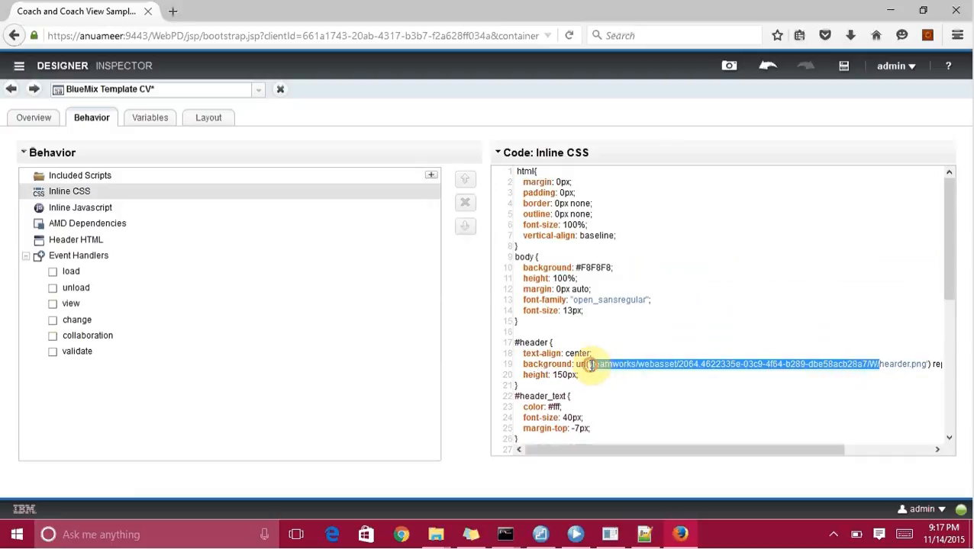
key("BackSpace")
left_click(673, 398)
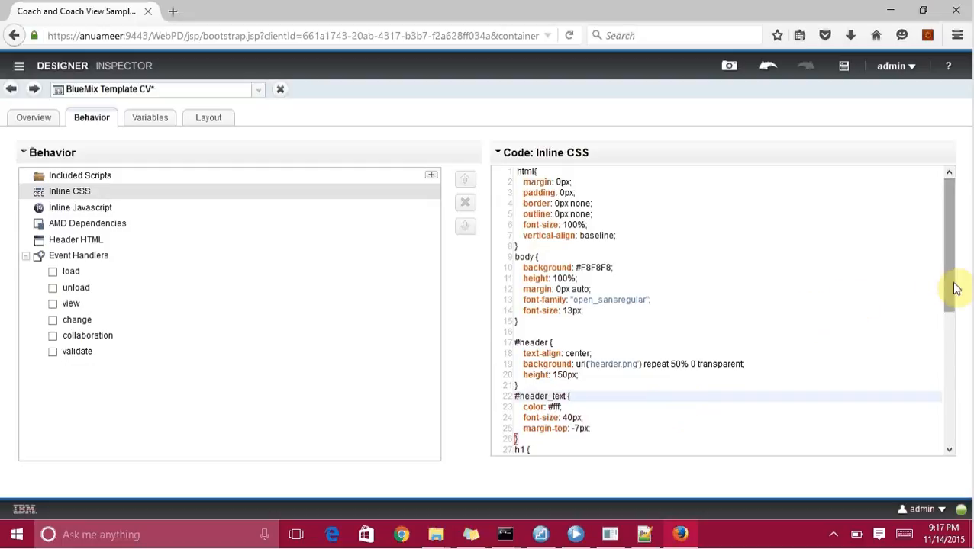
left_click_drag(950, 283, 950, 263)
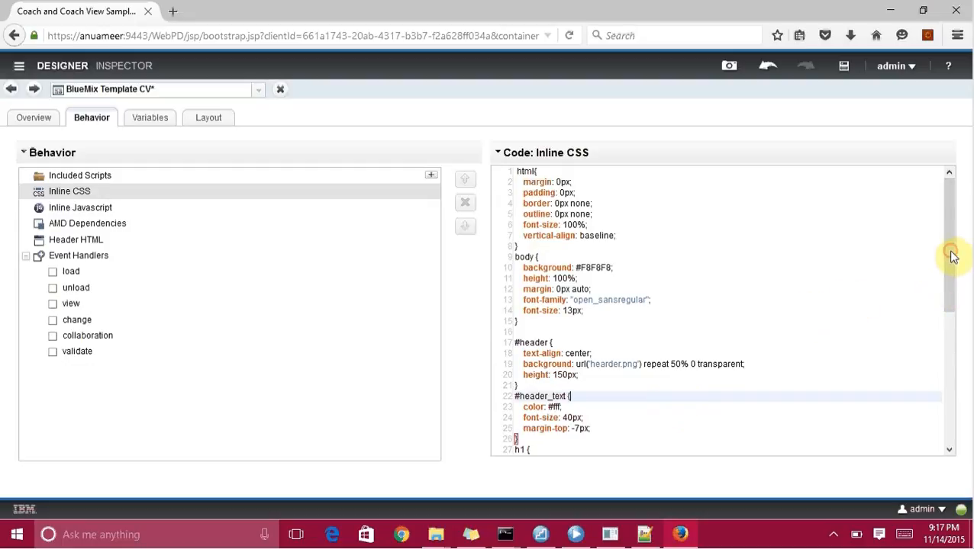
left_click(844, 70)
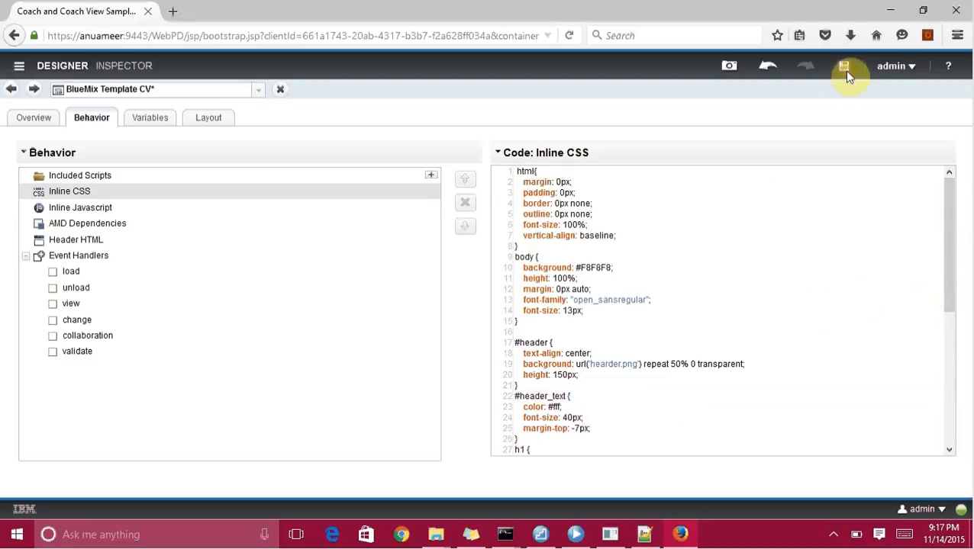
left_click(658, 291)
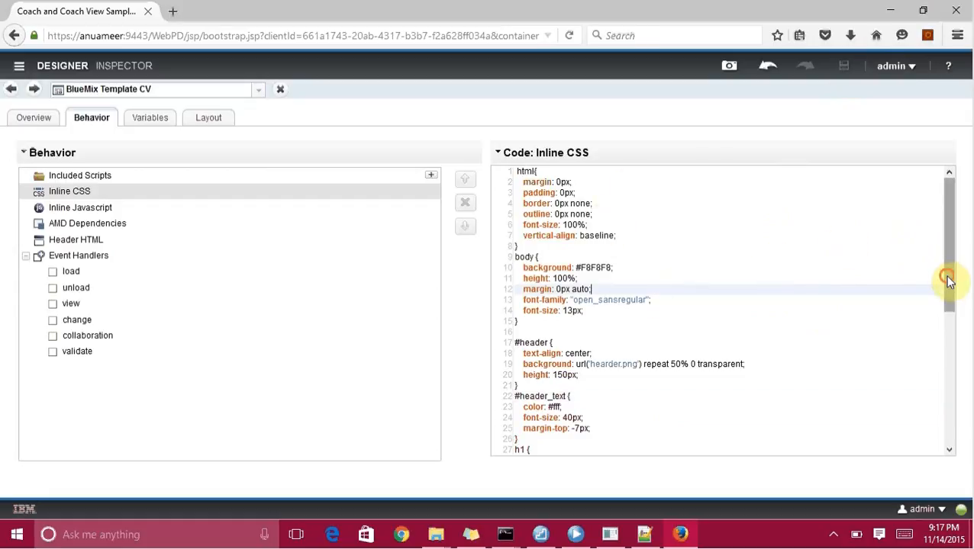
left_click(36, 120)
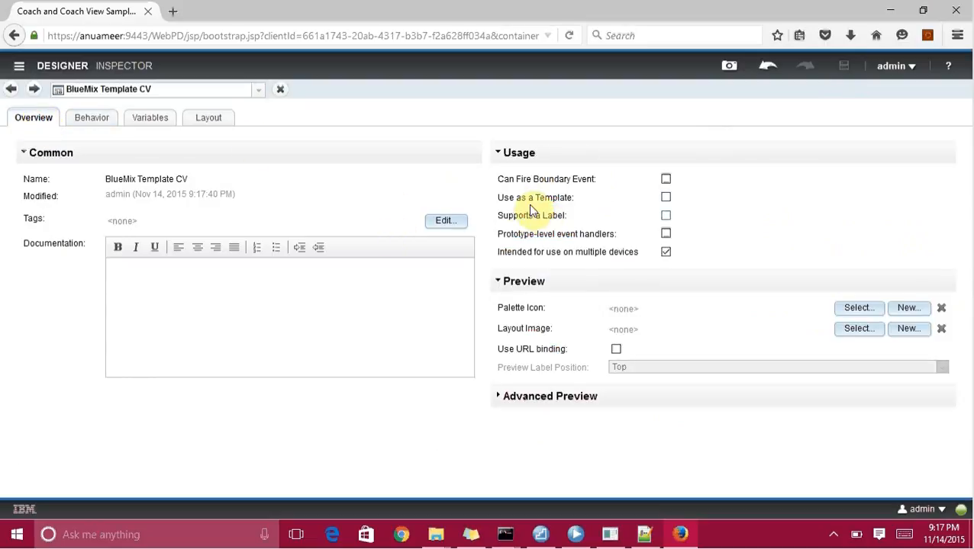
Mark BlueMix Template CV as Use as a Template and save it.
mouse_move(632, 212)
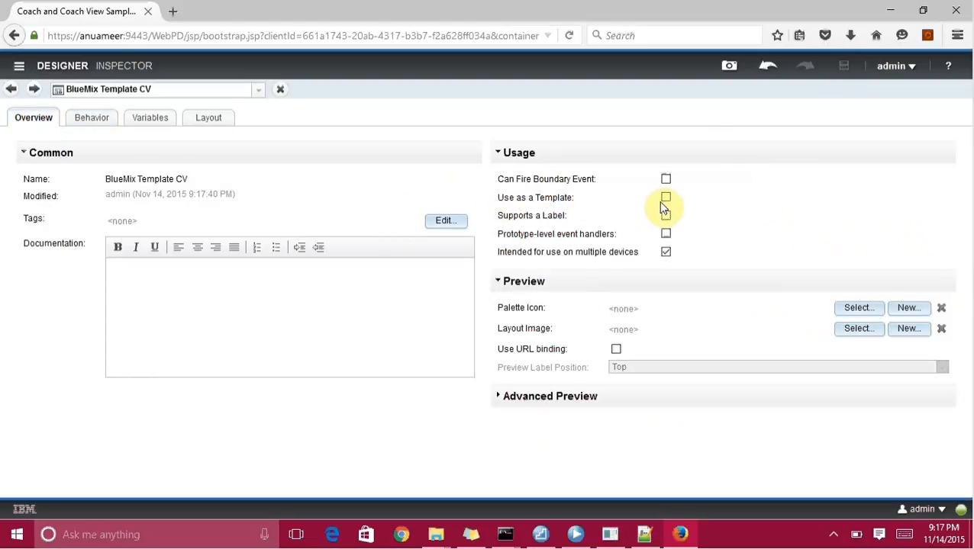
mouse_move(522, 201)
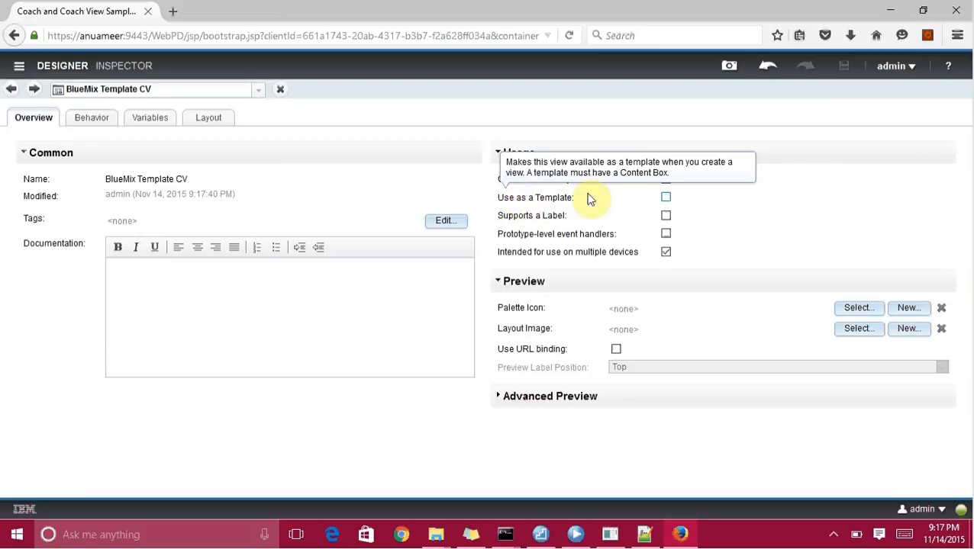
left_click(666, 197)
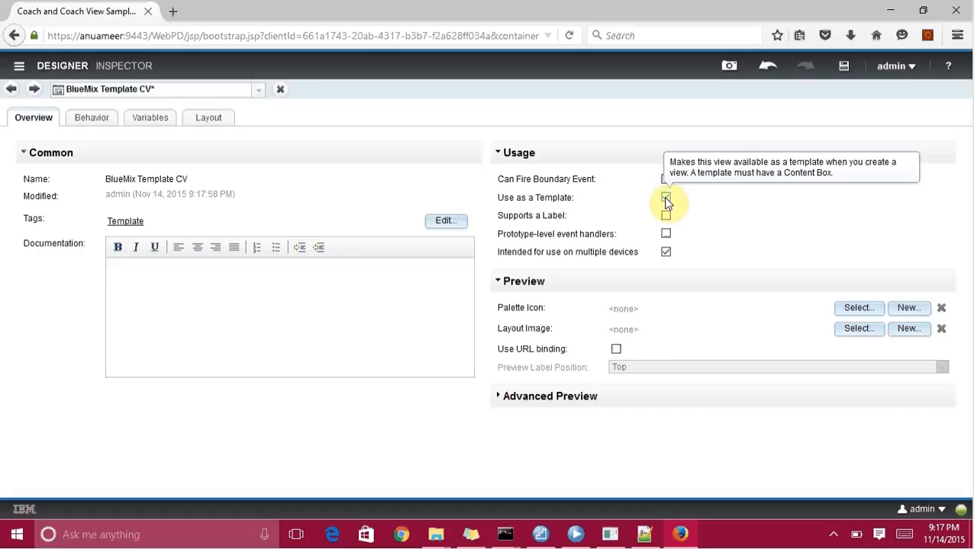
left_click(846, 70)
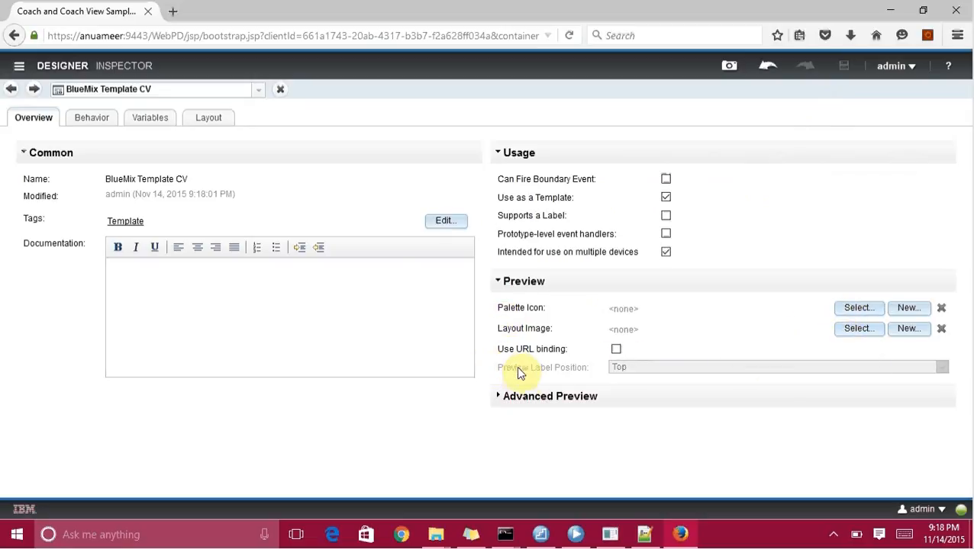
Review the Advanced Preview, Behavior and Layout settings, then return to the desktop designer.
left_click(502, 398)
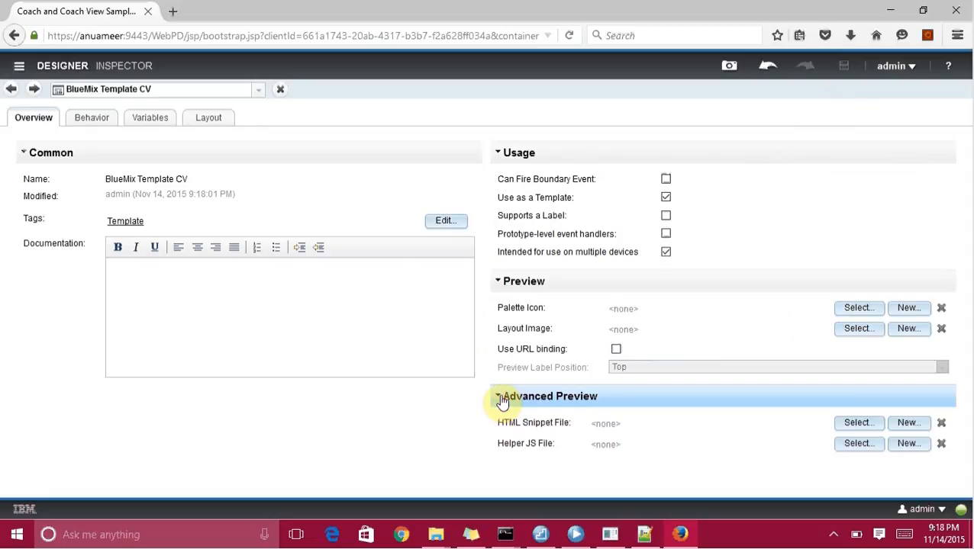
left_click(502, 400)
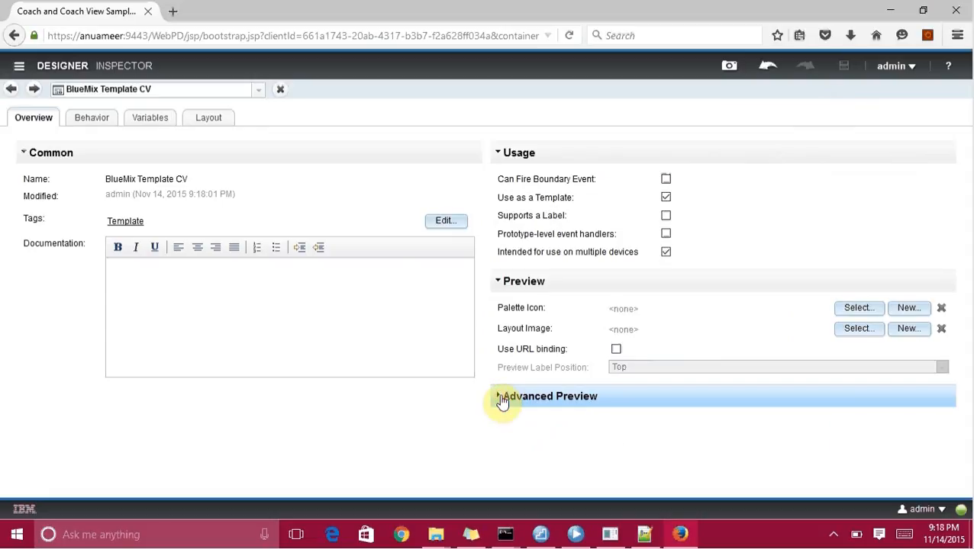
left_click(82, 120)
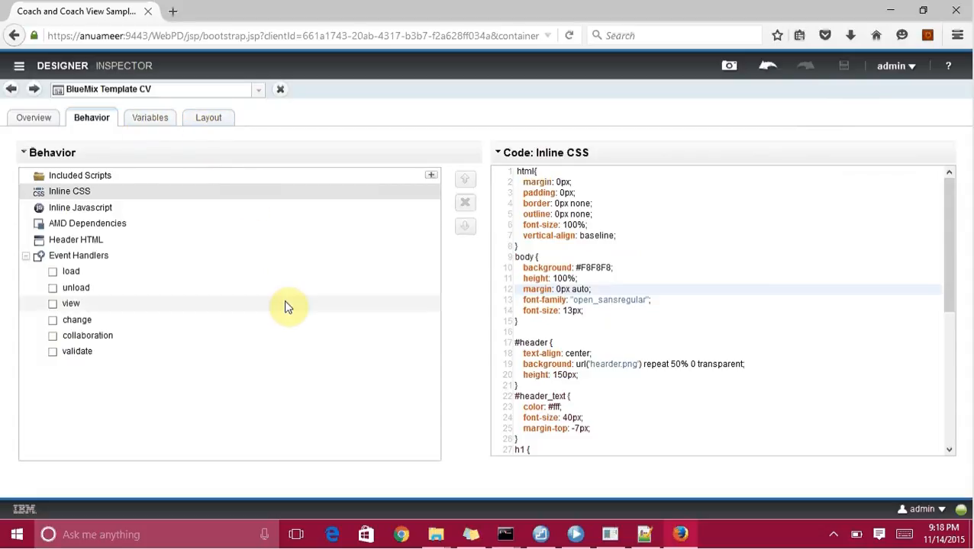
left_click(203, 128)
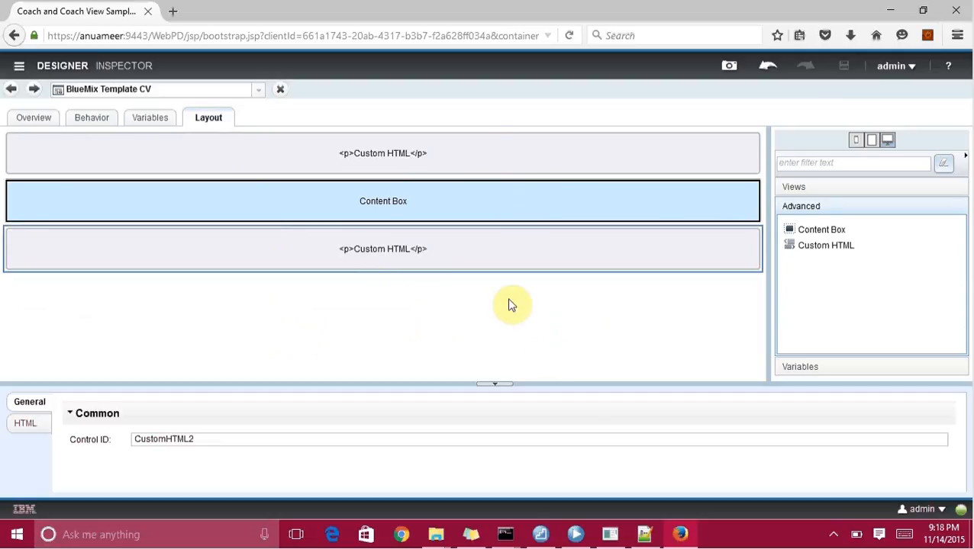
left_click(575, 534)
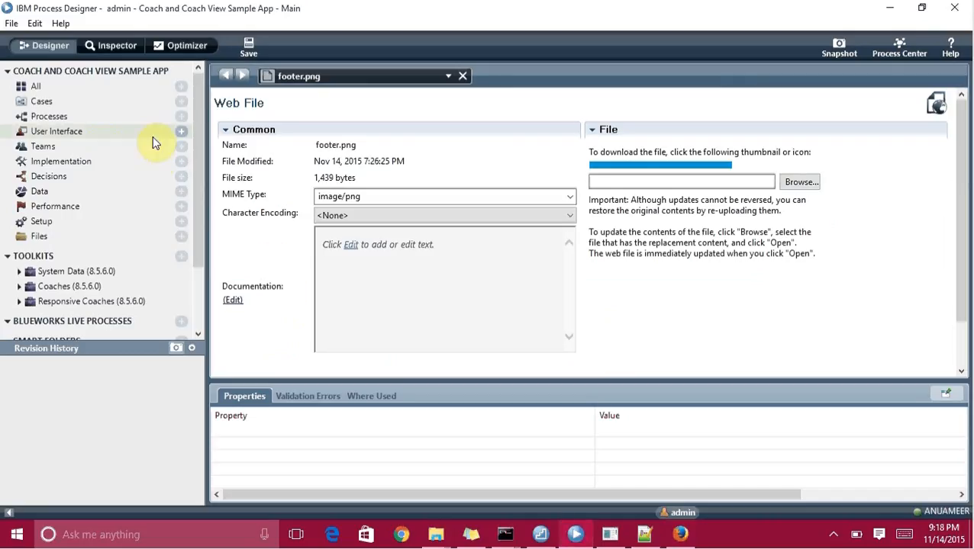
Add a new Heritage Human Service under User Interface named 'BlueMix Template HHS'.
left_click(180, 131)
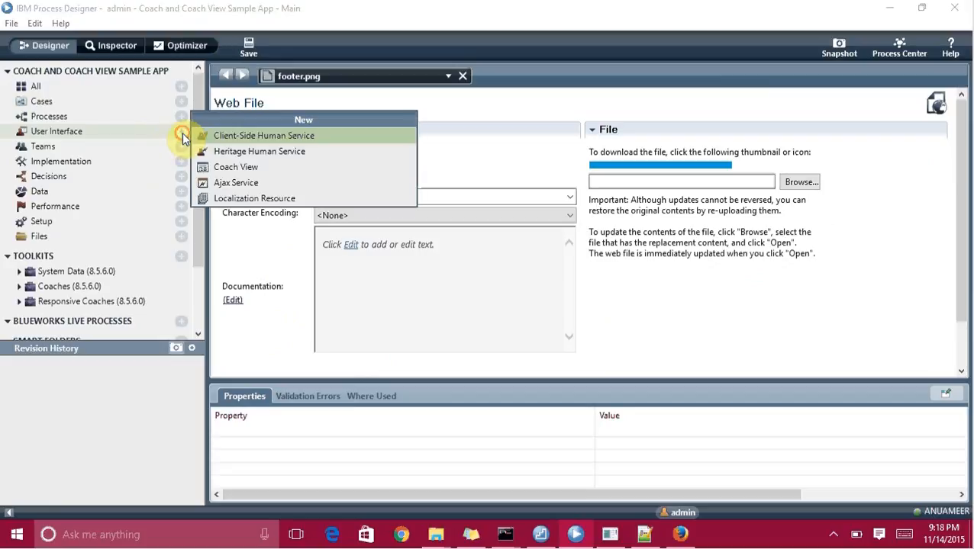
left_click(252, 152)
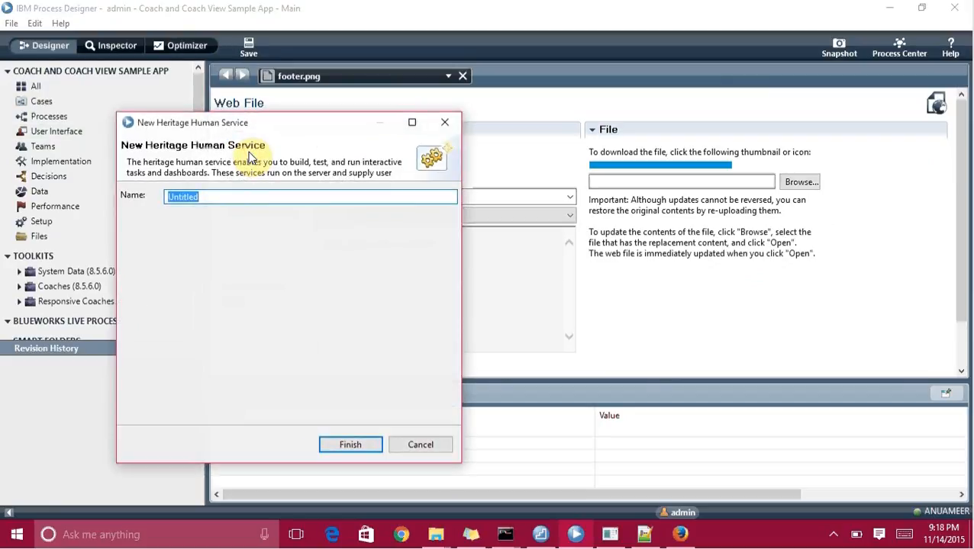
type("BlueMix Template HS")
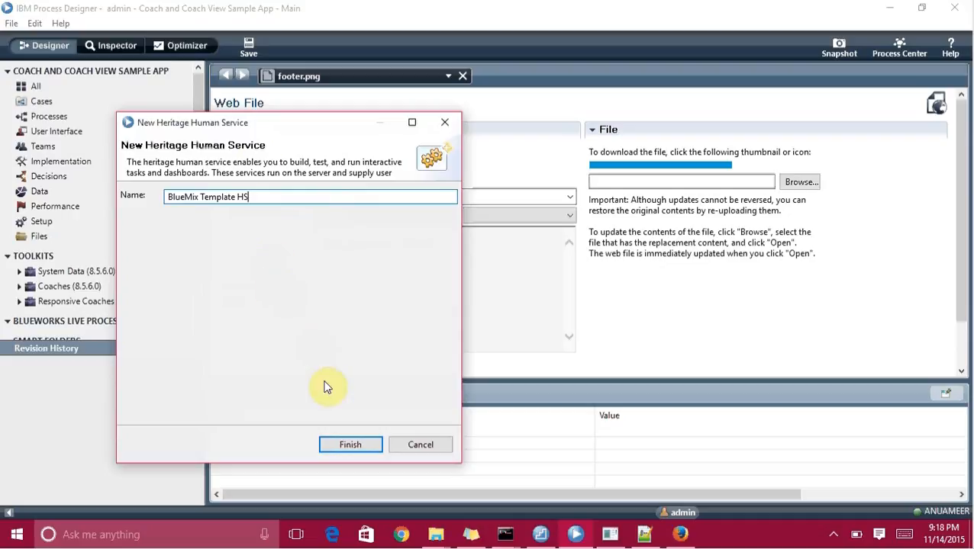
left_click(239, 199)
type("H")
left_click(351, 438)
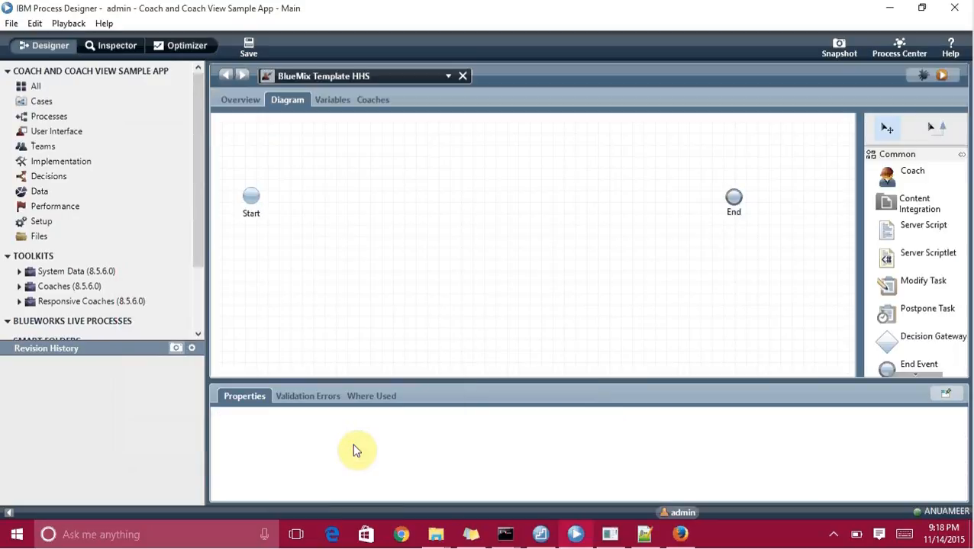
Place a coach named 'BlueMix Template' on the diagram and connect Start to it with a sequence flow.
left_click_drag(908, 174, 459, 178)
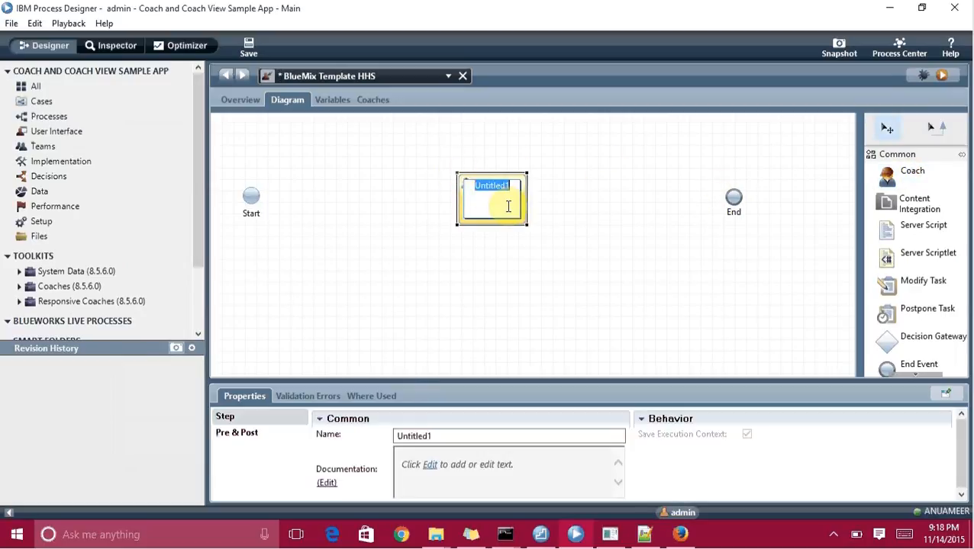
type("BlueMix Template")
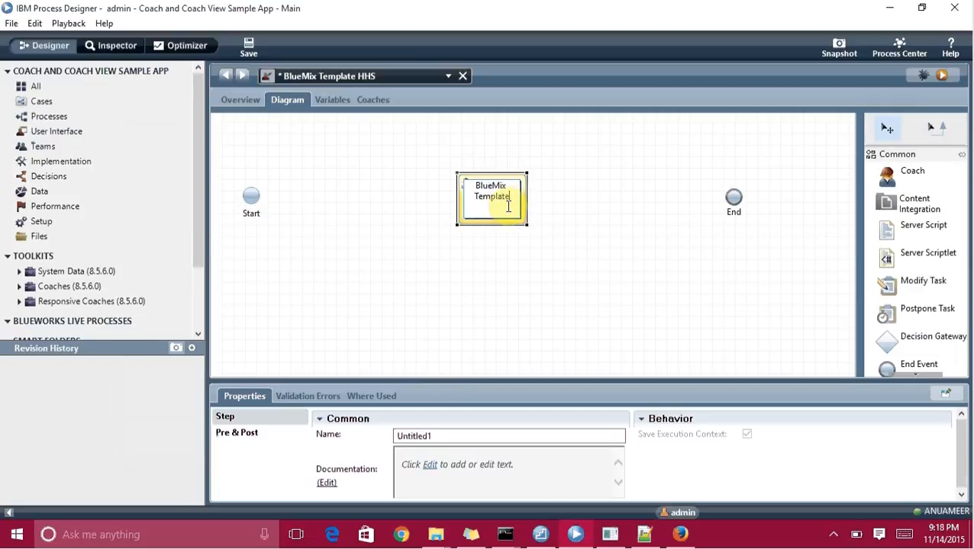
left_click(567, 237)
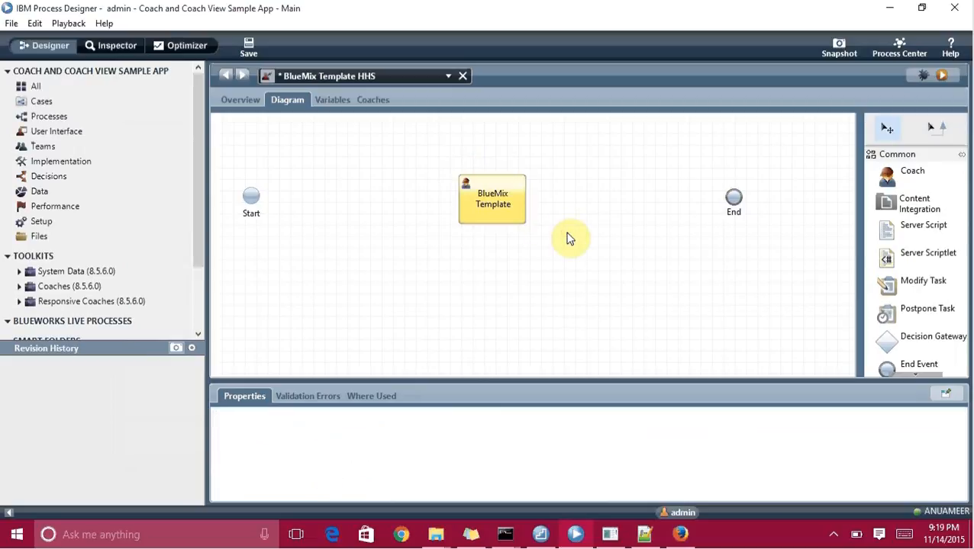
left_click(933, 131)
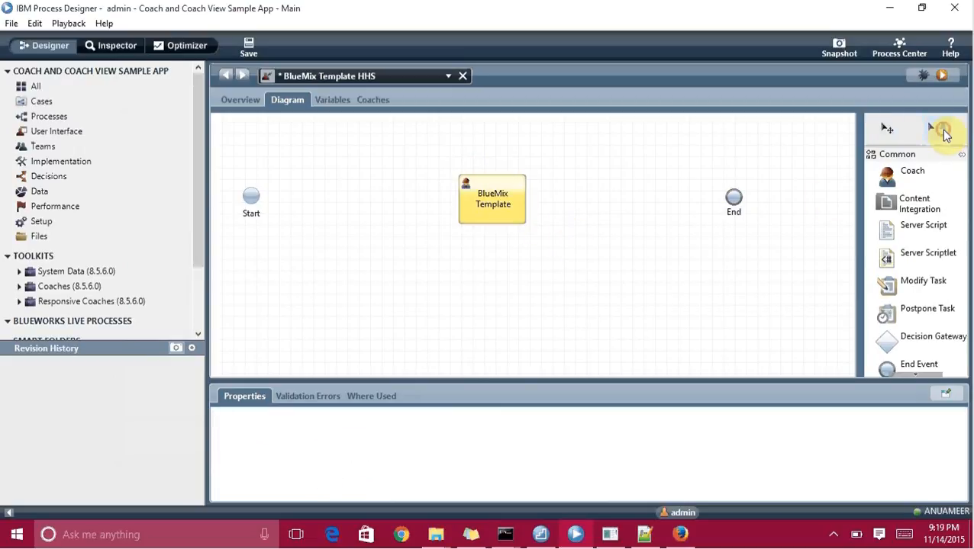
left_click_drag(249, 202, 737, 212)
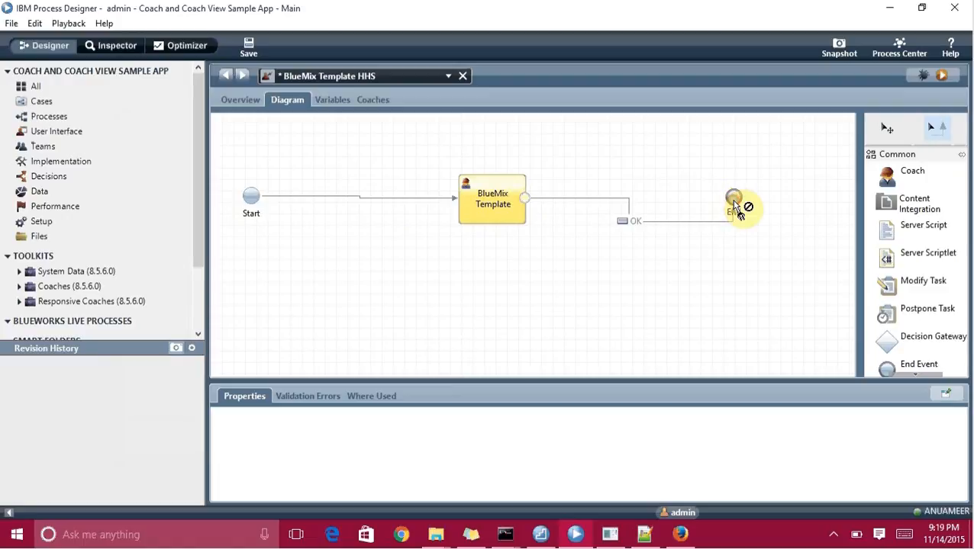
Delete the flow from BlueMix Template to End and save the service.
left_click(887, 126)
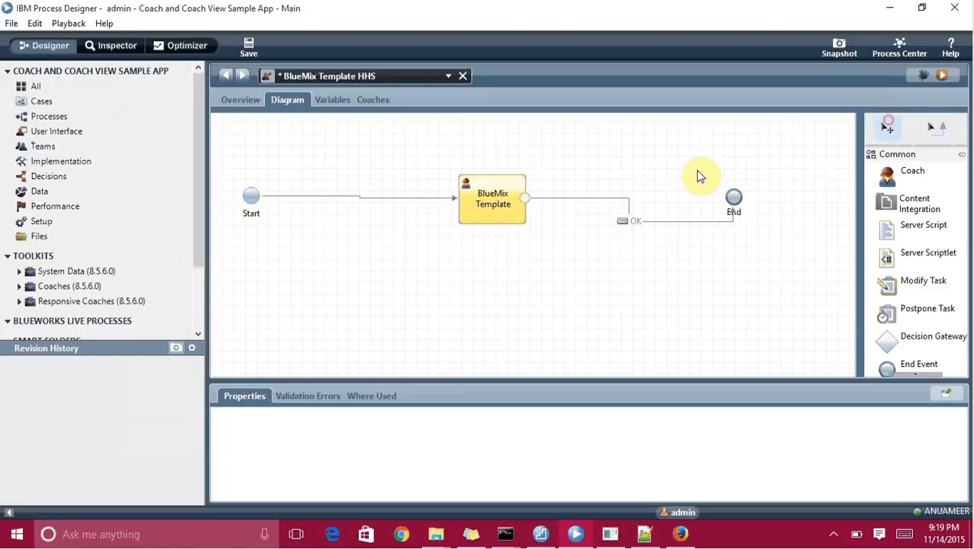
left_click(629, 213)
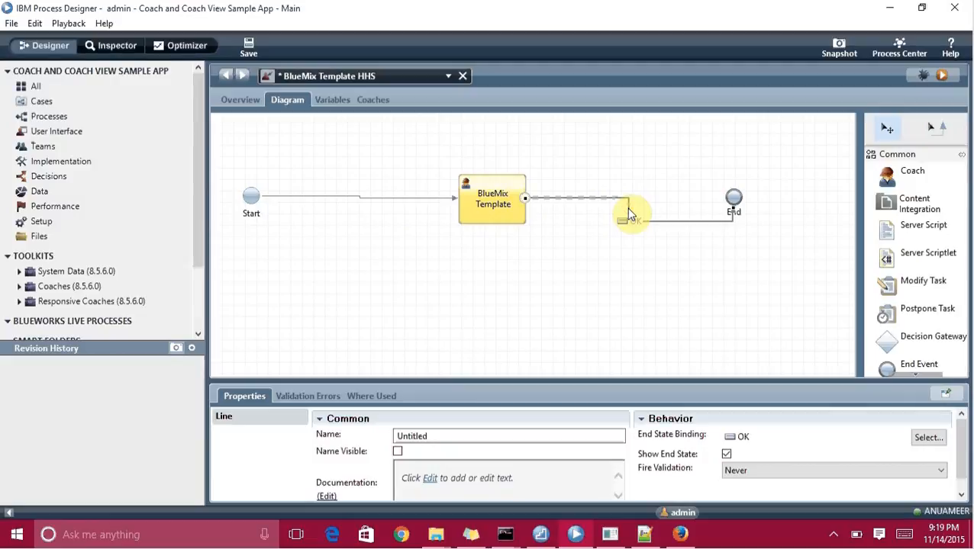
key("Delete")
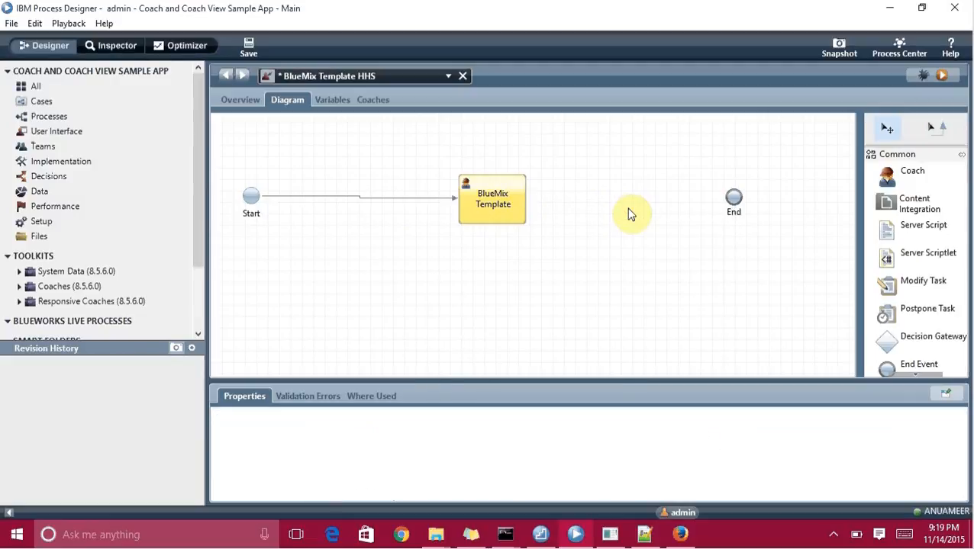
left_click(248, 43)
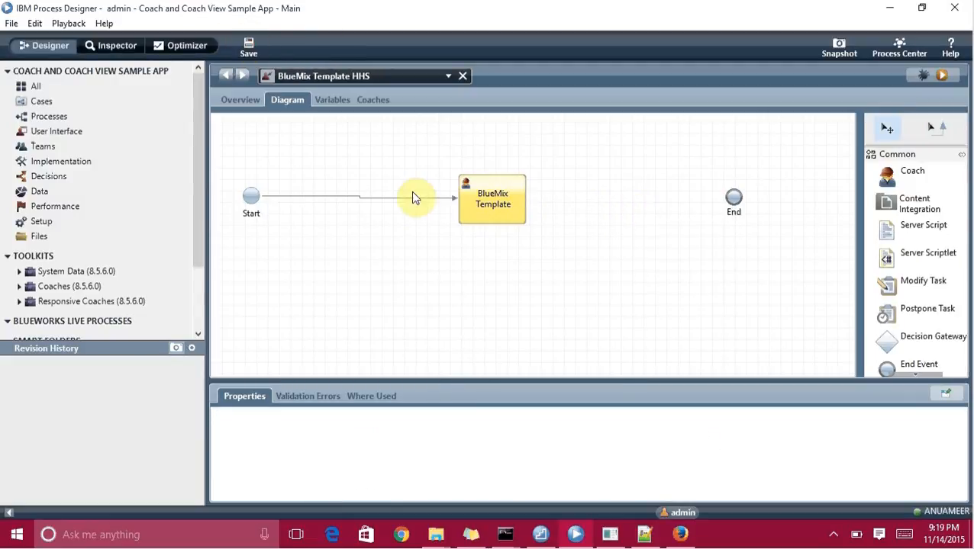
Nudge the BlueMix Template coach step into place and save the service.
left_click(488, 203)
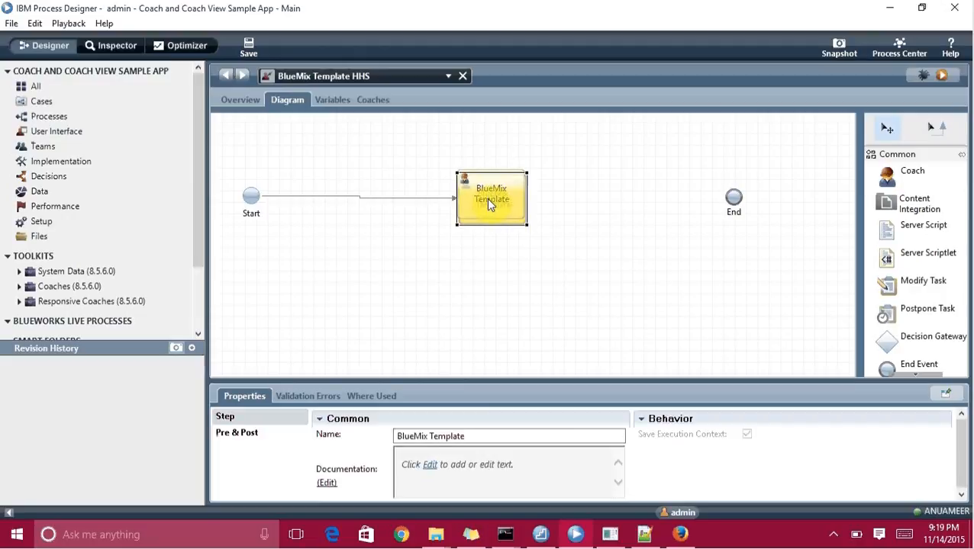
left_click_drag(489, 203, 487, 200)
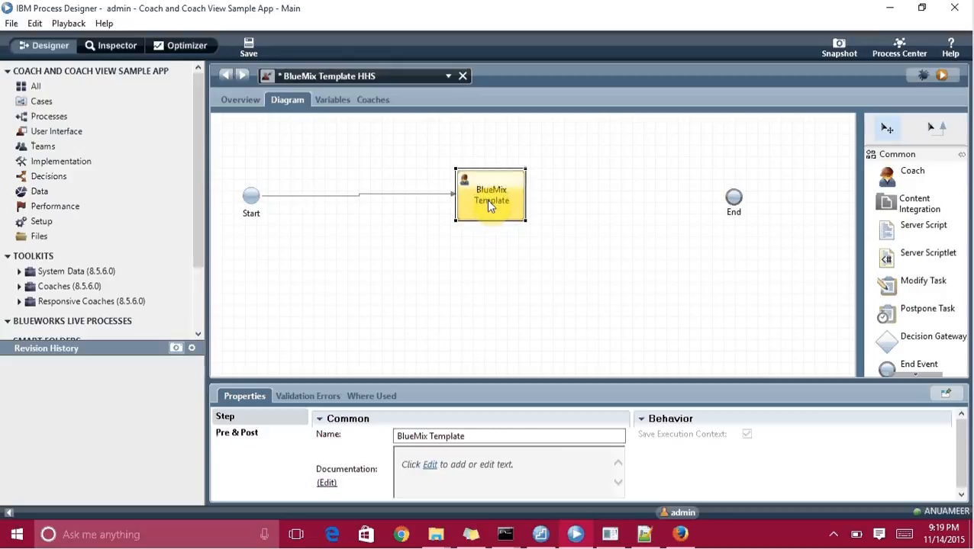
left_click_drag(488, 199, 488, 202)
left_click_drag(486, 200, 486, 202)
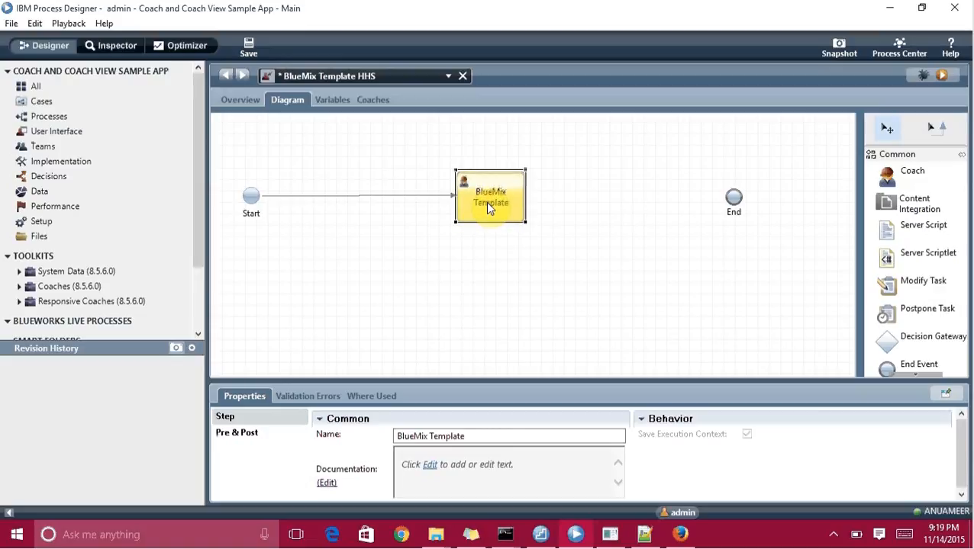
left_click_drag(488, 203, 487, 203)
left_click(545, 209)
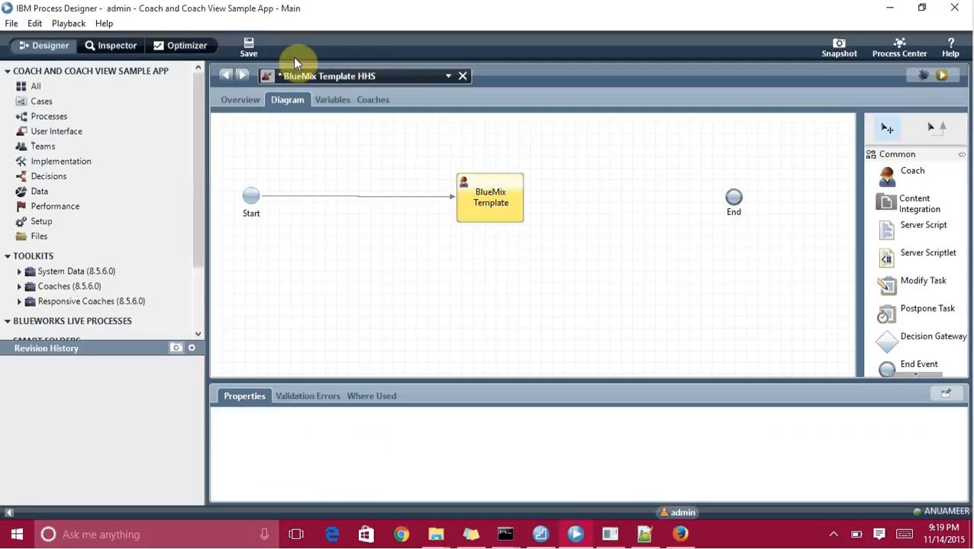
left_click(254, 51)
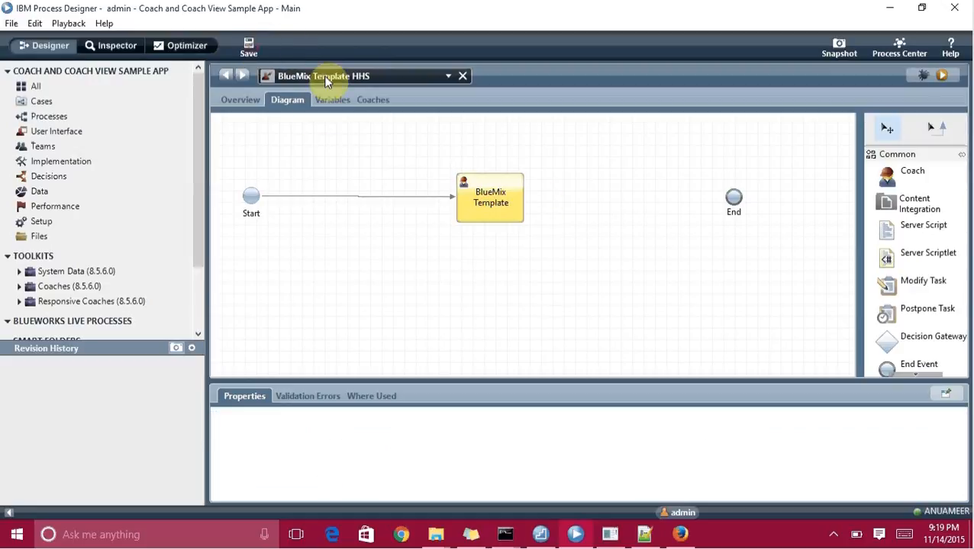
Base the BlueMix Template coach on the BlueMix Template coach view template.
double_click(497, 202)
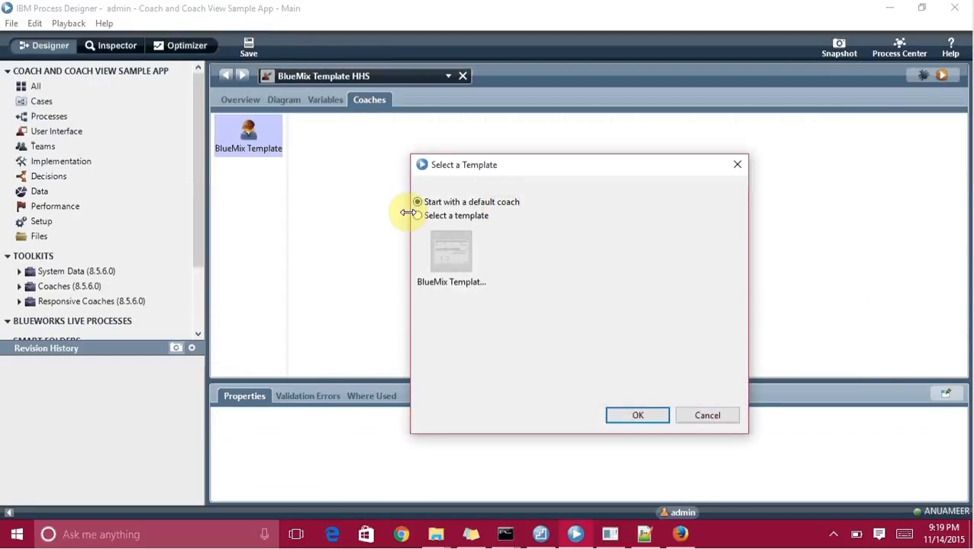
left_click_drag(467, 170, 446, 122)
left_click(397, 169)
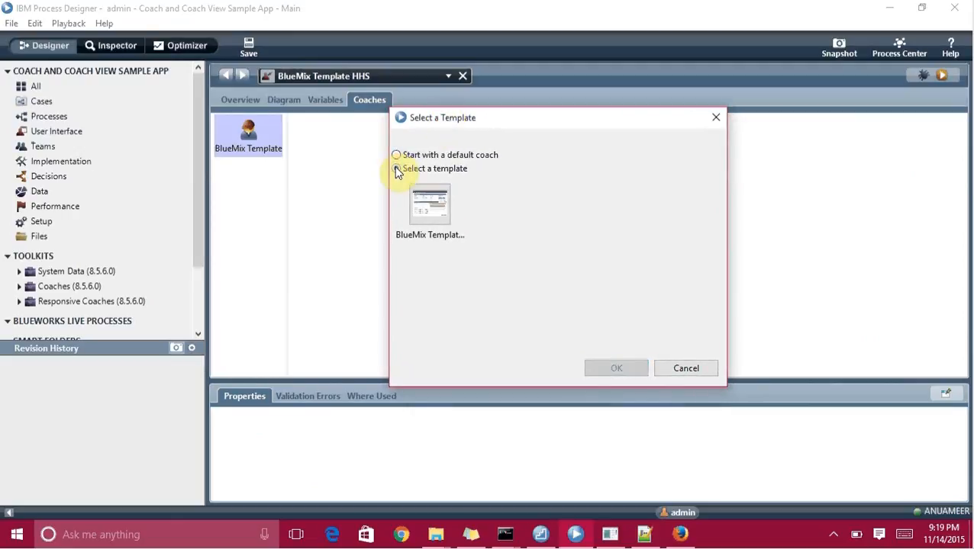
left_click(426, 218)
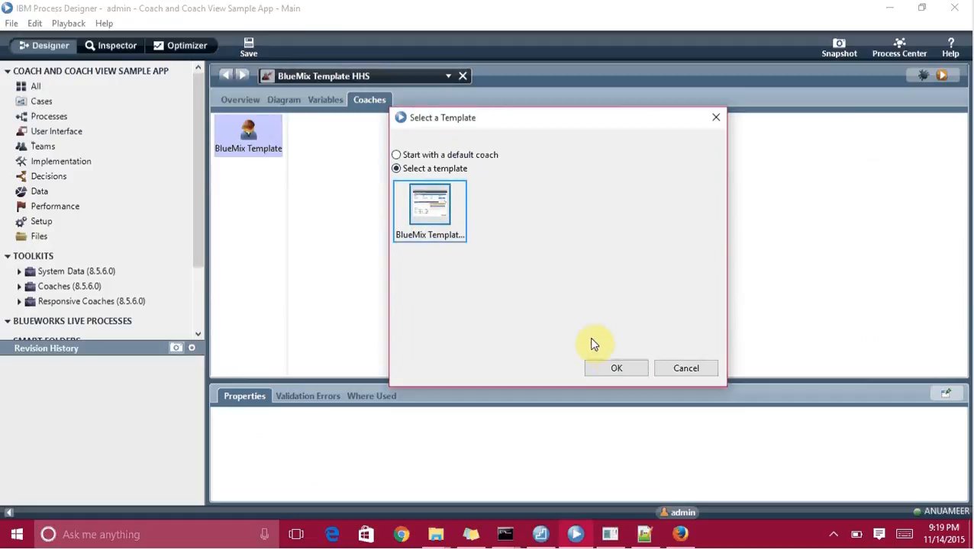
left_click(614, 369)
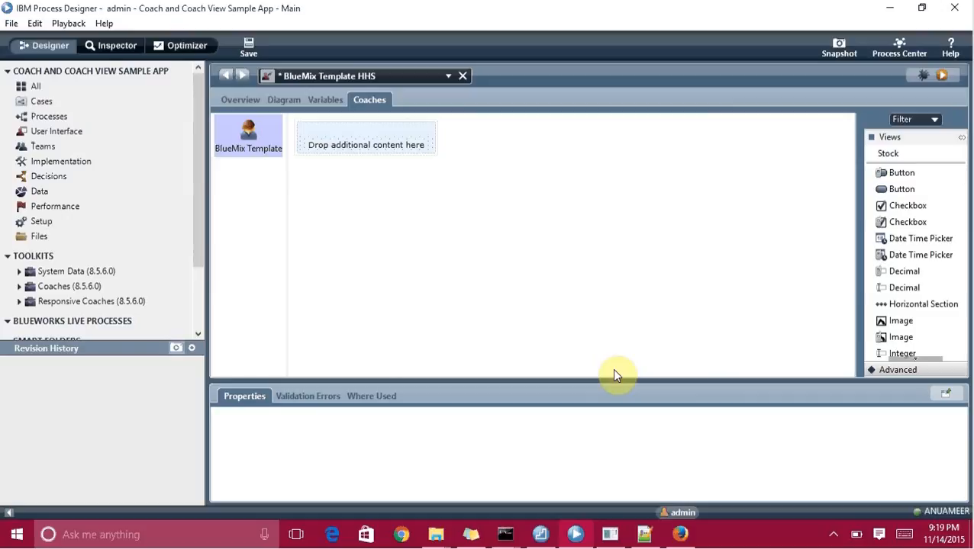
Save the service and switch to its Coaches view.
left_click(250, 47)
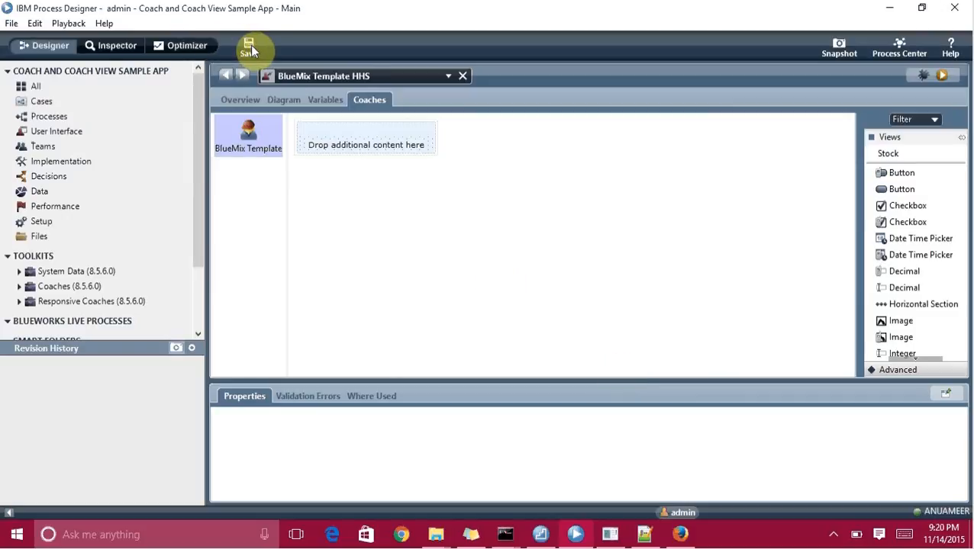
left_click(279, 103)
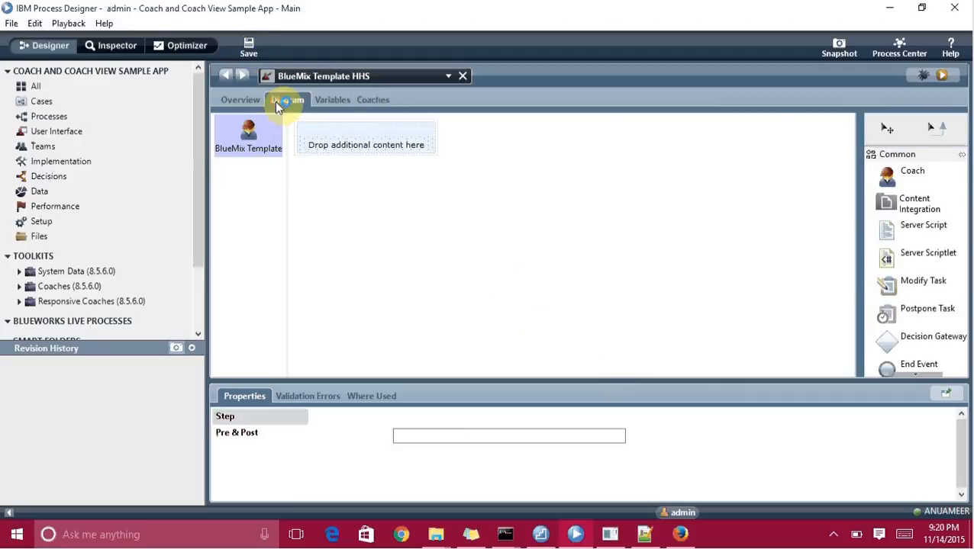
left_click(385, 103)
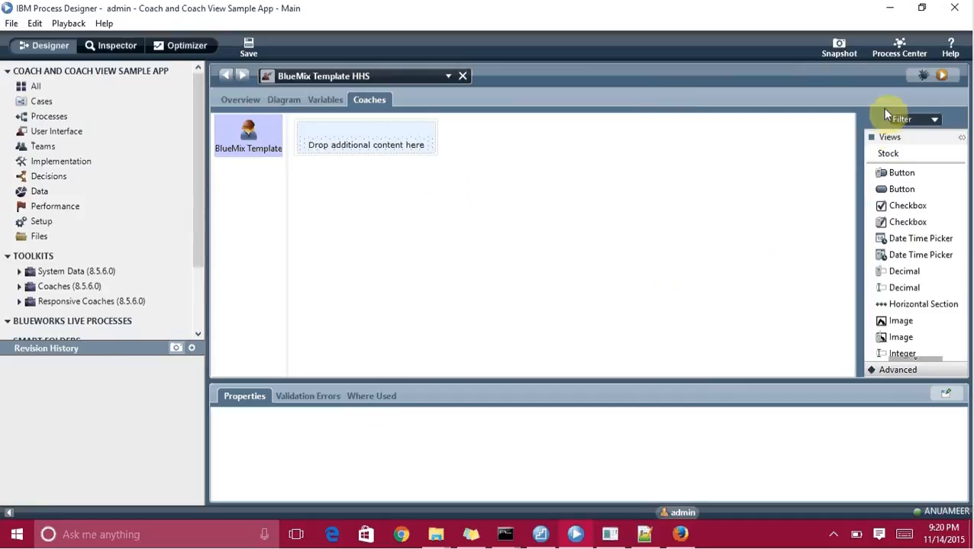
Run the BlueMix Template HHS service in the browser.
left_click(942, 77)
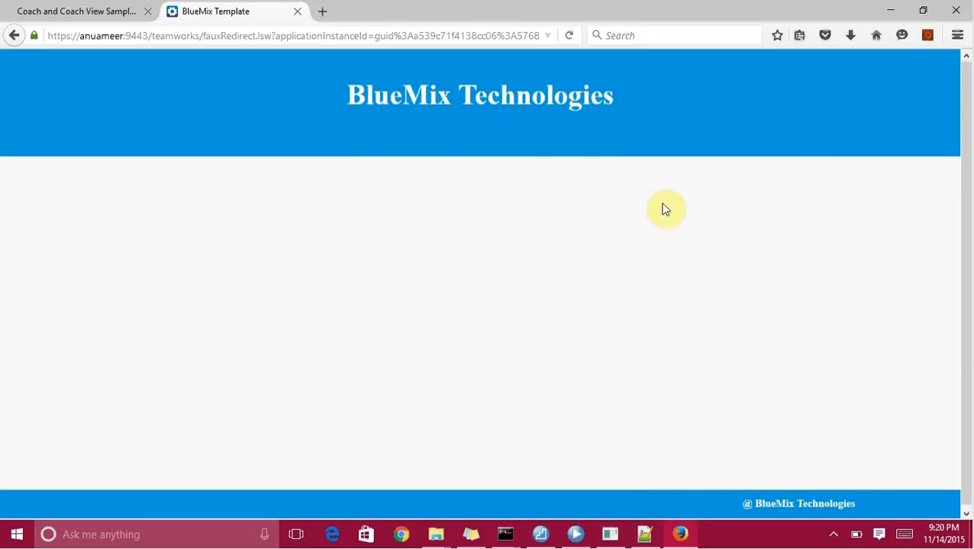
left_click(67, 11)
left_click(318, 151)
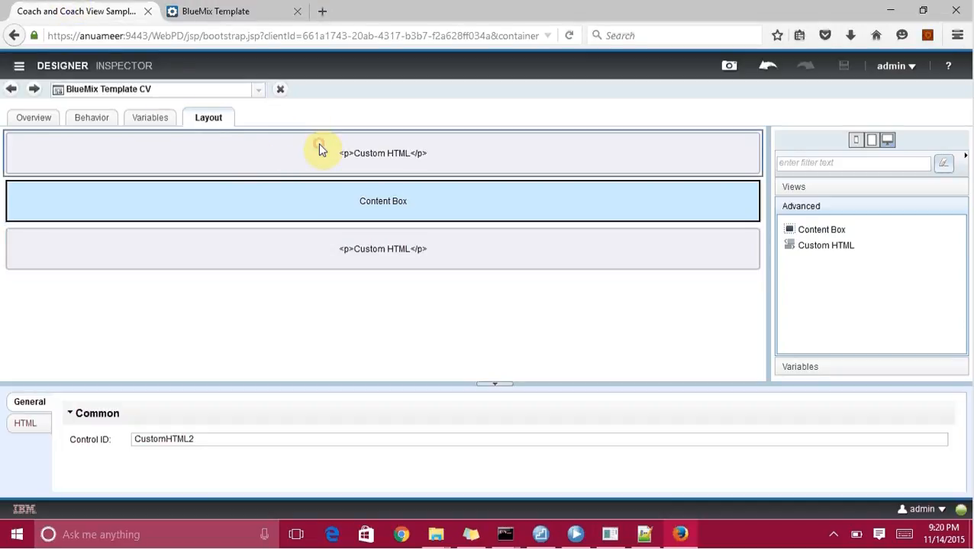
left_click(25, 424)
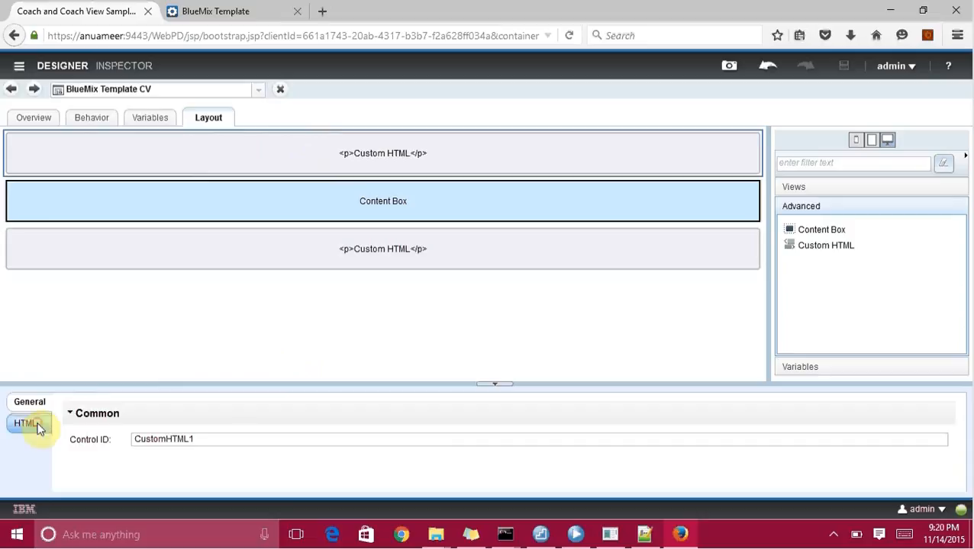
triple_click(193, 467)
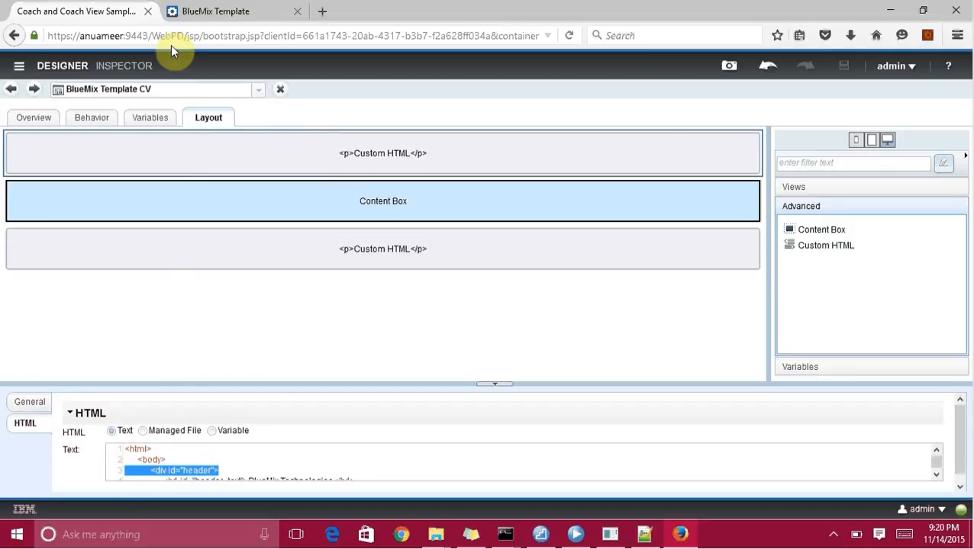
left_click(212, 10)
triple_click(352, 112)
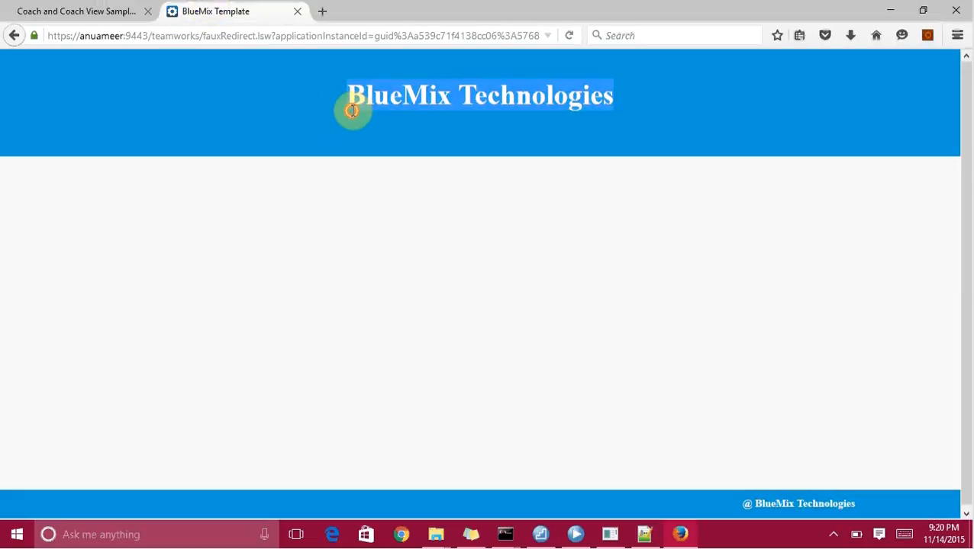
double_click(353, 112)
triple_click(352, 111)
left_click(72, 10)
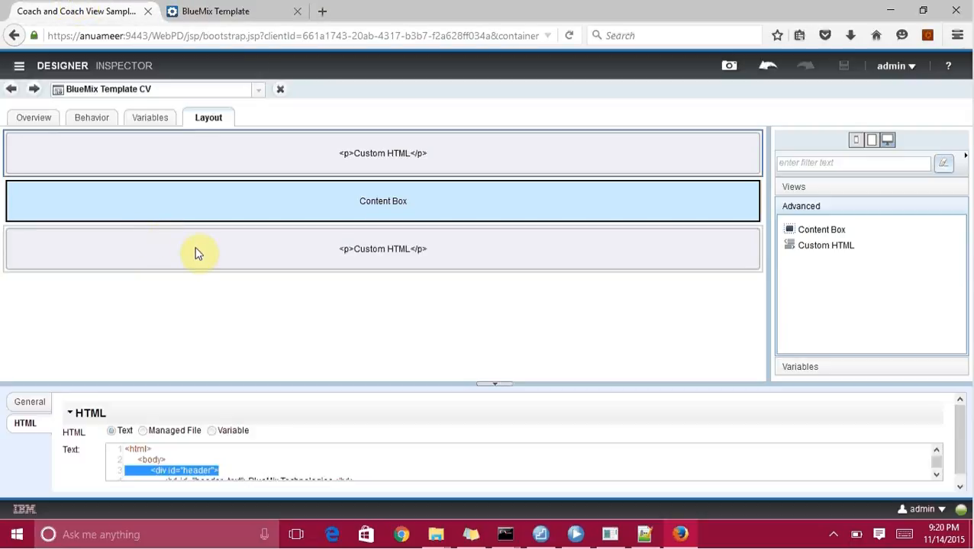
left_click(181, 180)
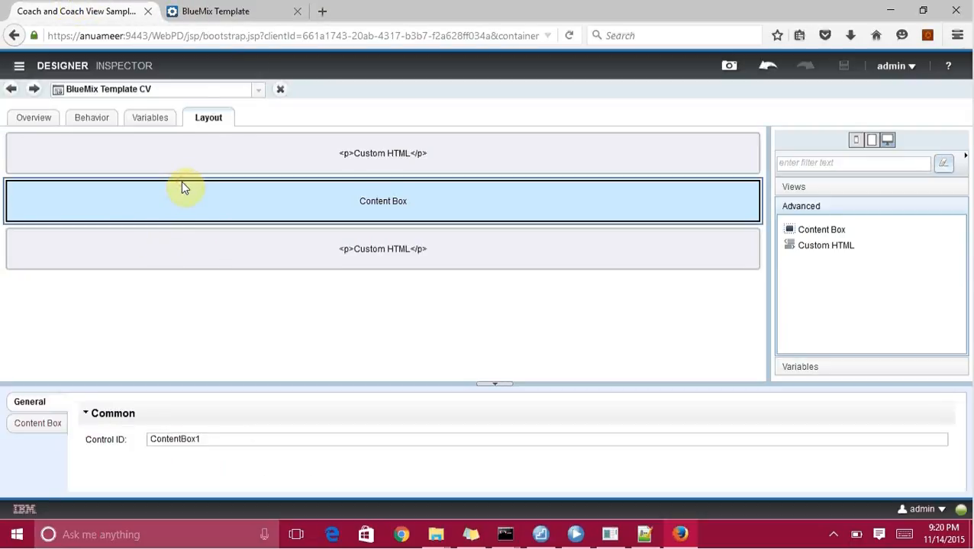
left_click(208, 8)
left_click(115, 182)
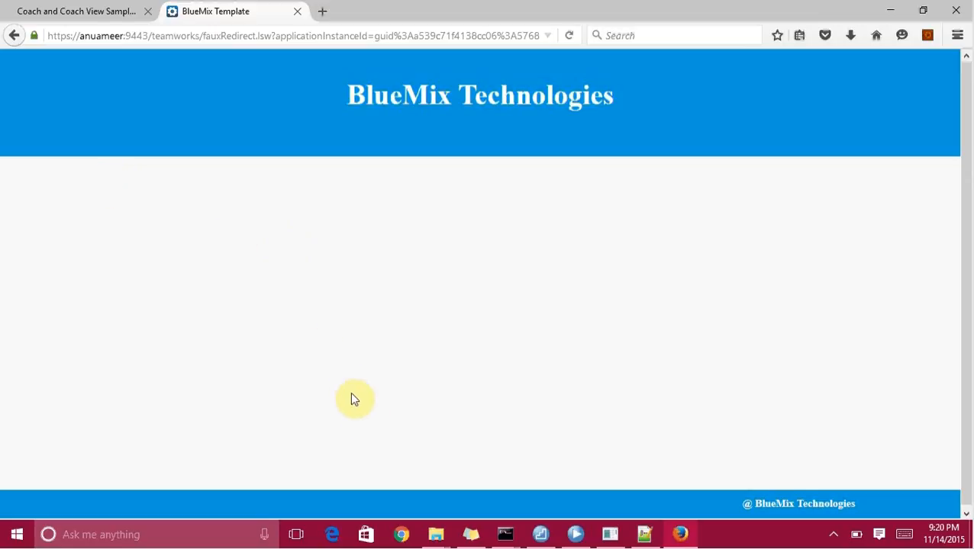
left_click(69, 4)
left_click(256, 255)
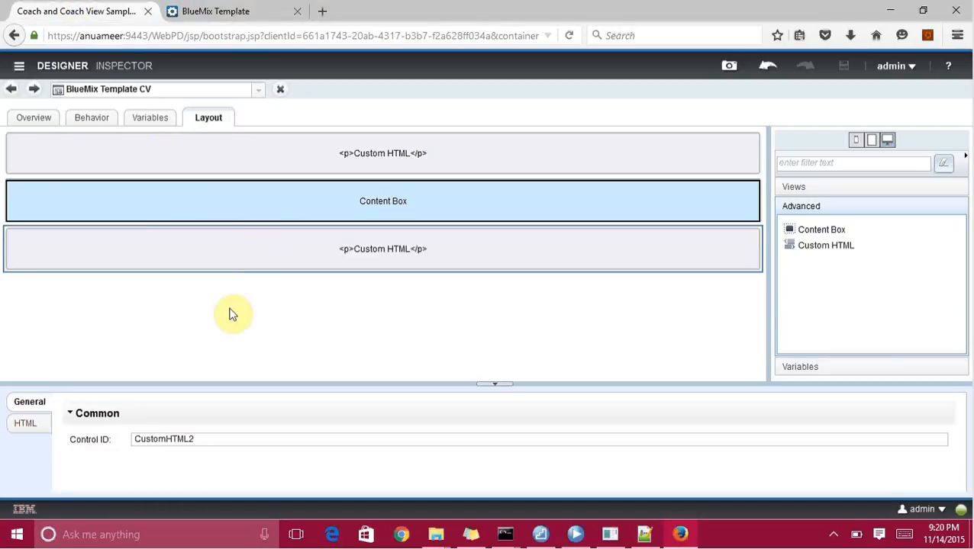
left_click(25, 424)
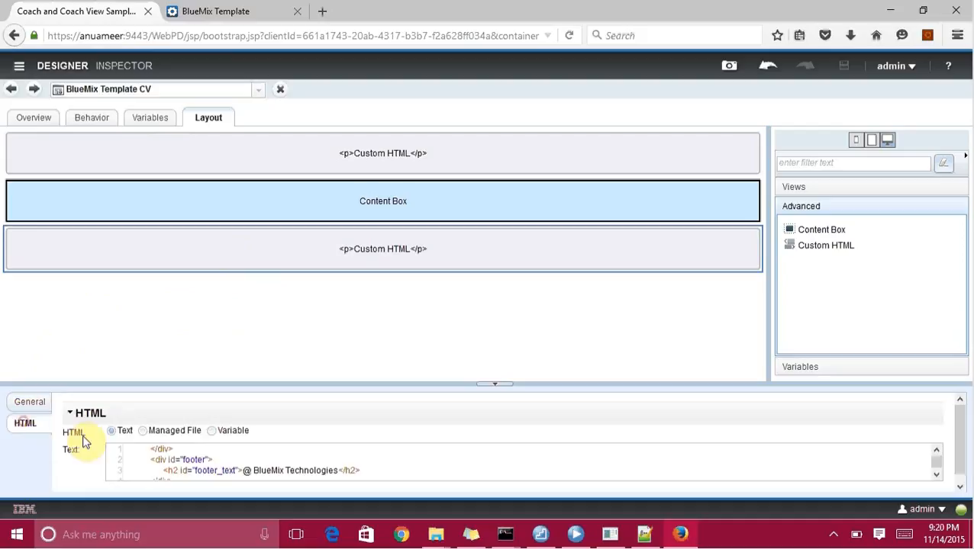
double_click(193, 459)
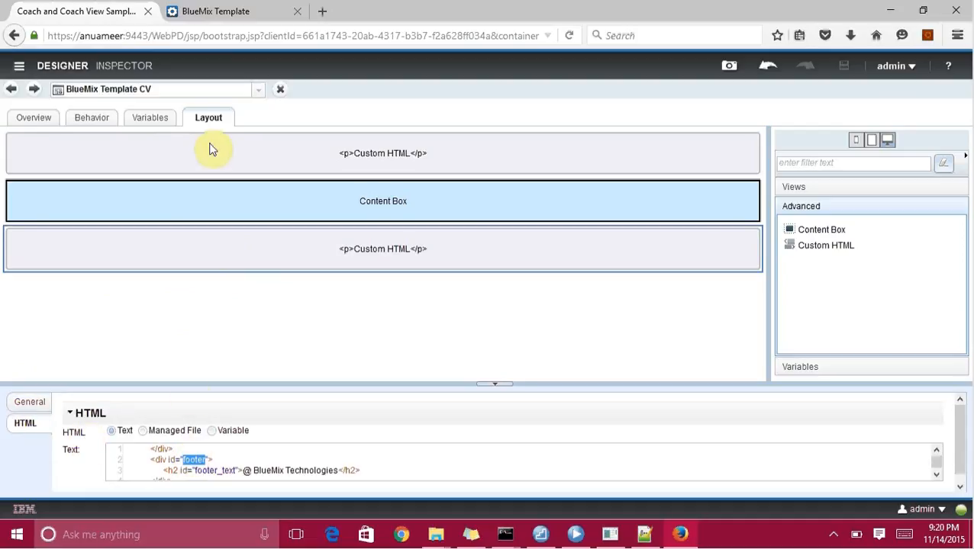
left_click(187, 10)
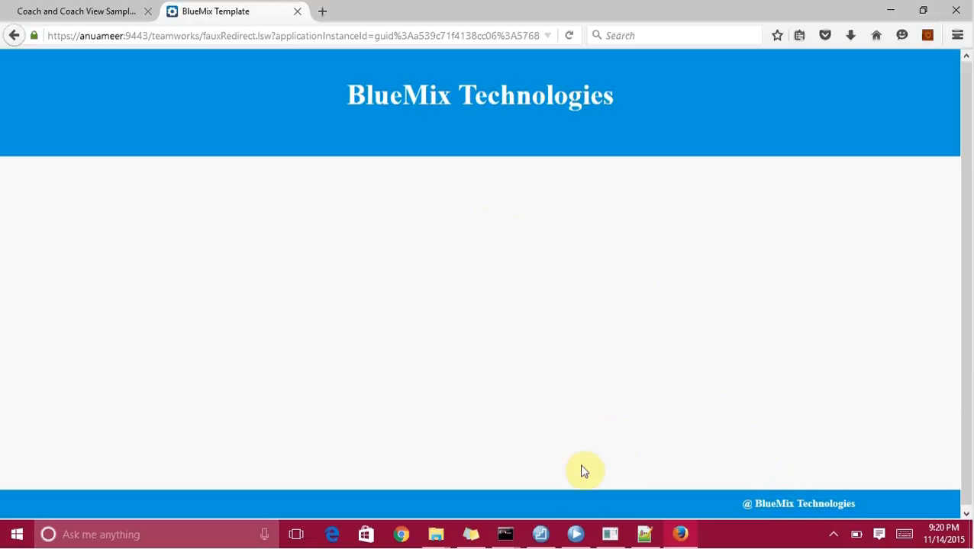
mouse_move(575, 534)
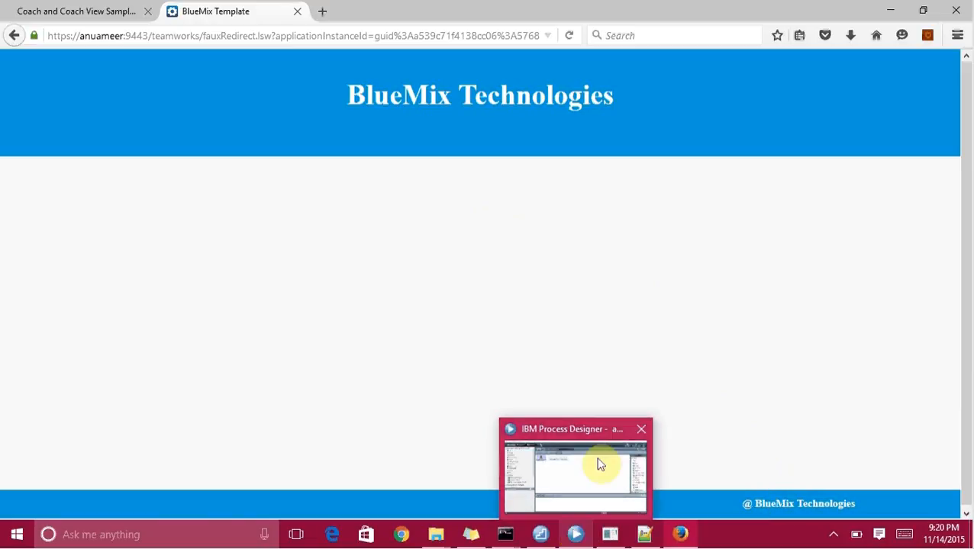
left_click(599, 465)
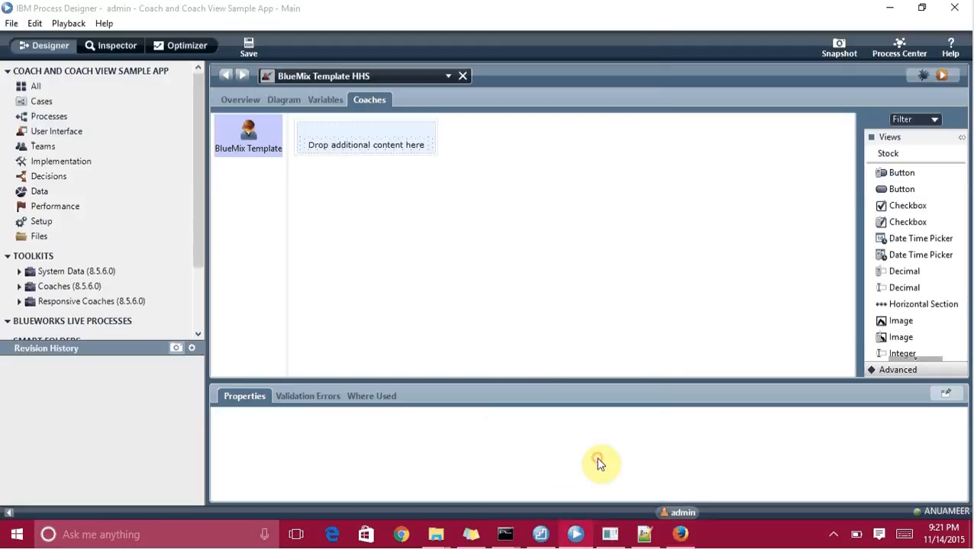
left_click(680, 535)
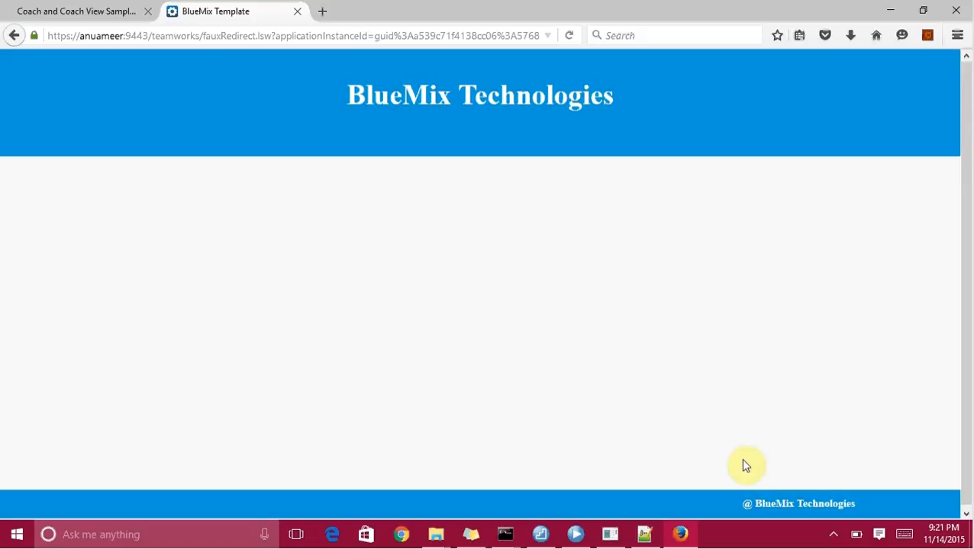
left_click(833, 535)
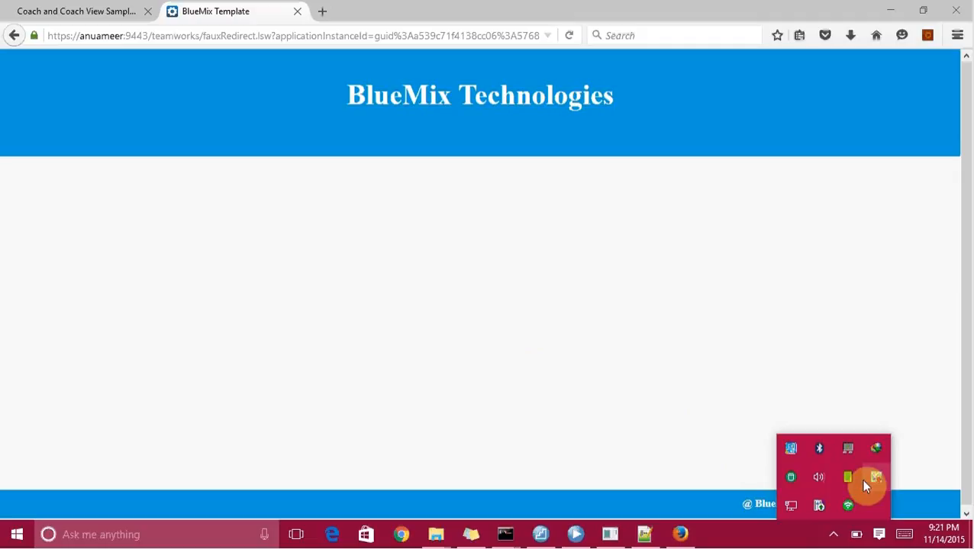
left_click(873, 483)
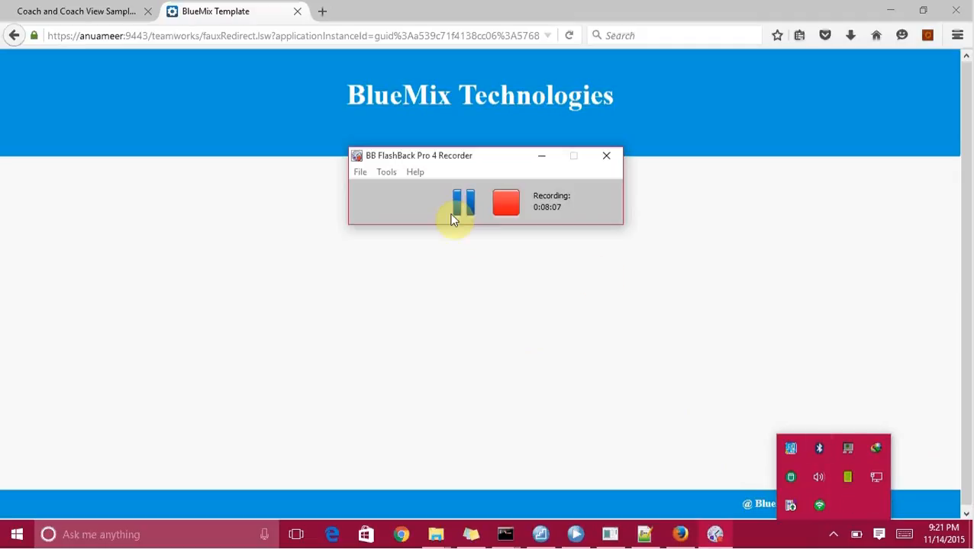